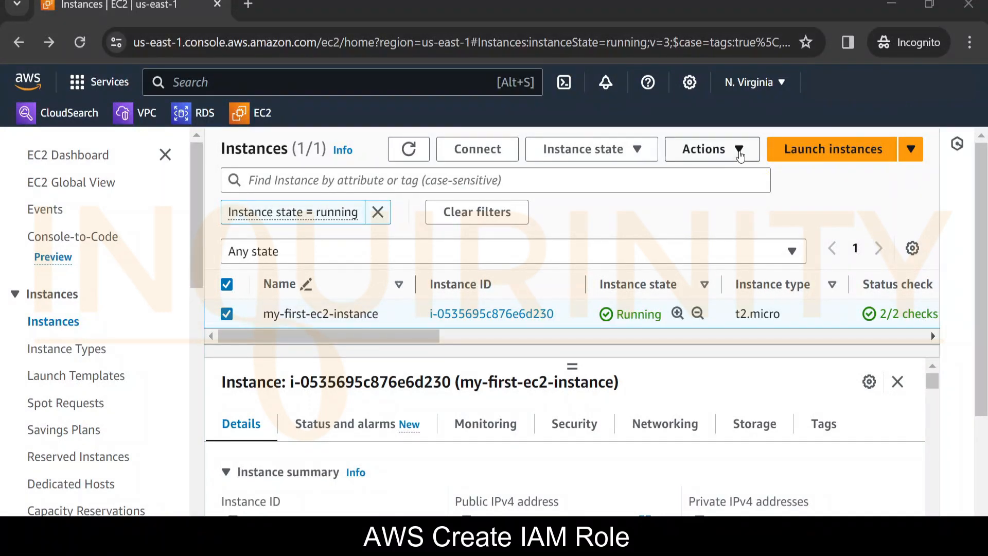
click(740, 155)
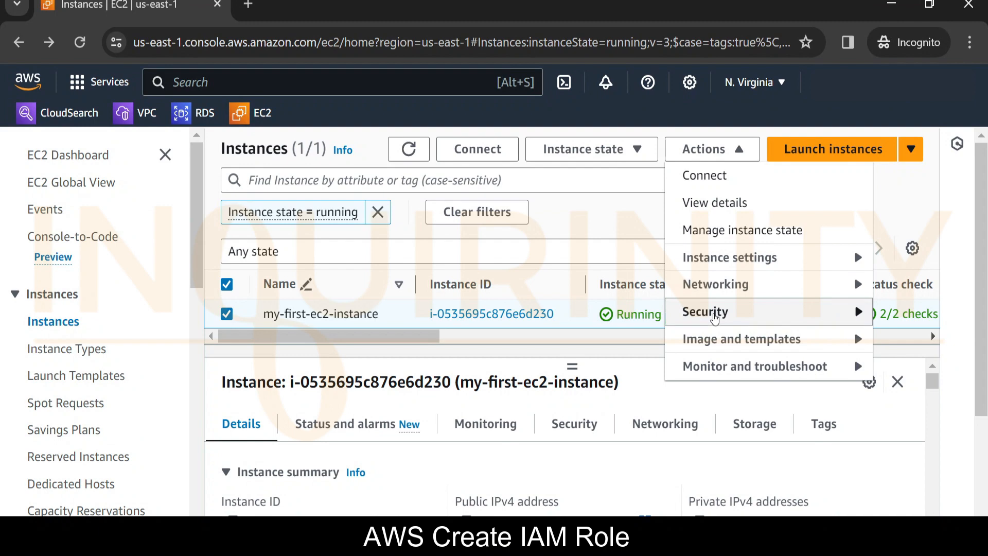
mouse_move(715, 319)
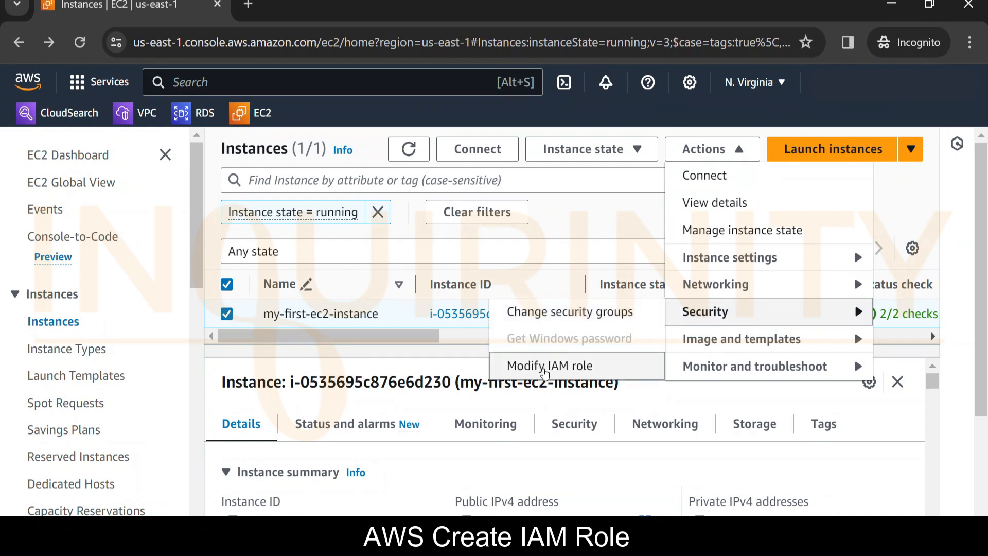
click(545, 369)
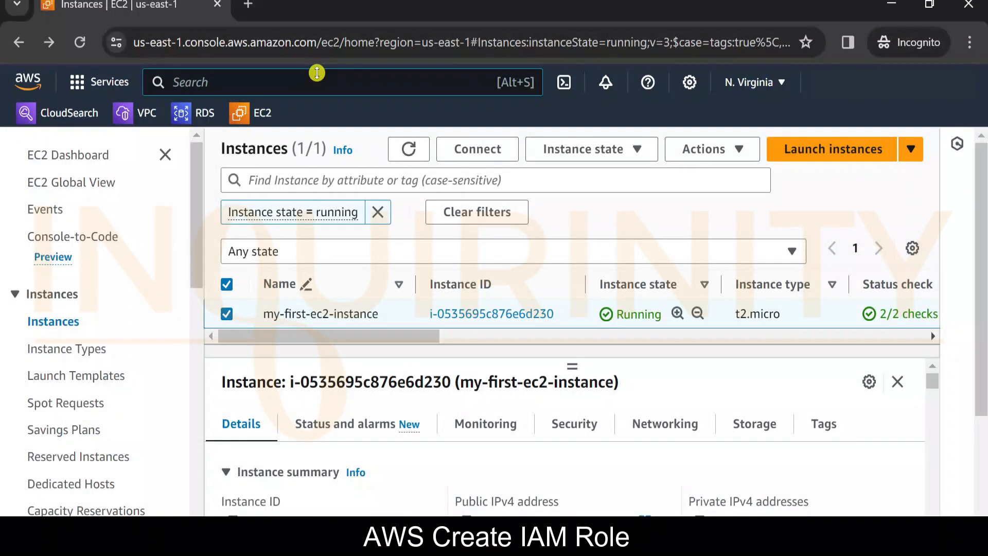
Search the console services for s3 and open S3 to view its general purpose buckets.
text(s3)
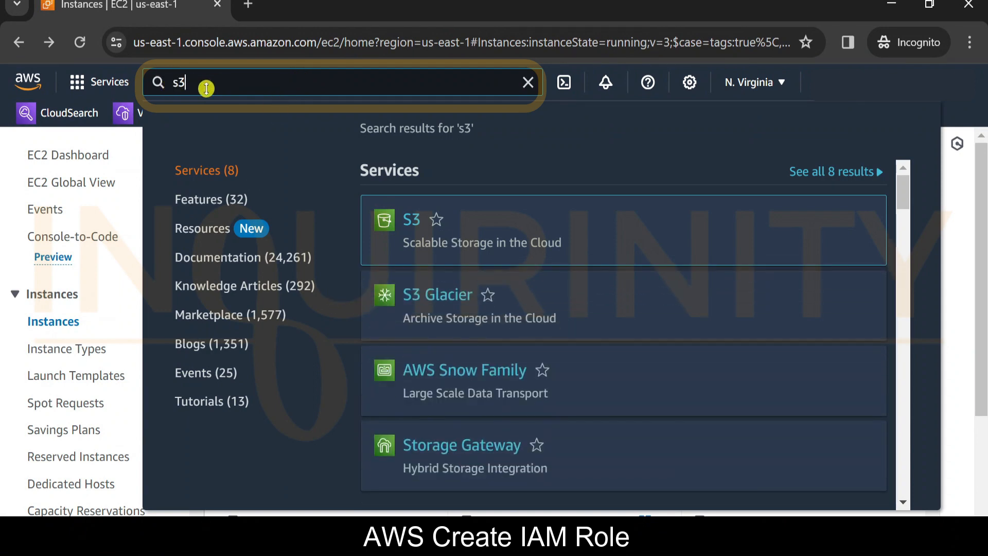
click(412, 219)
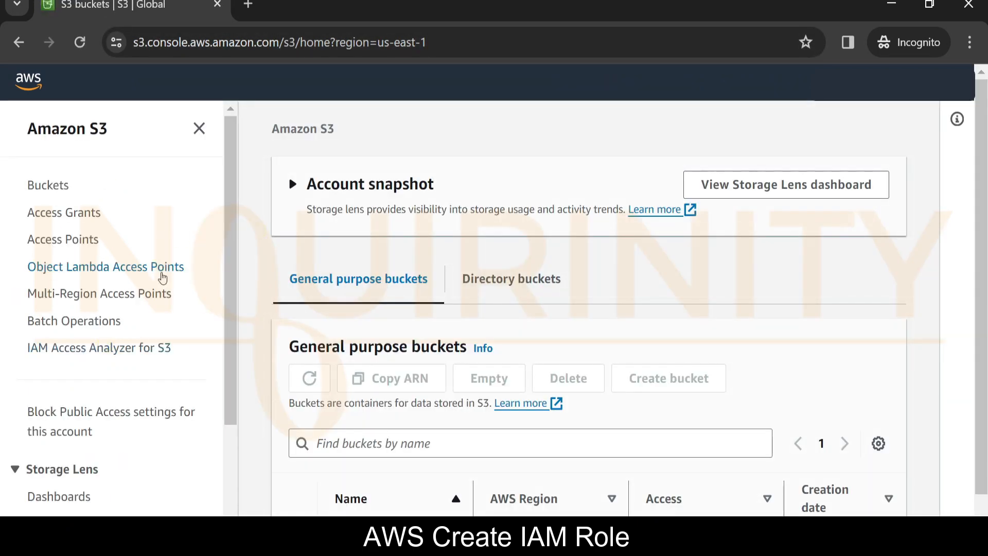
click(300, 211)
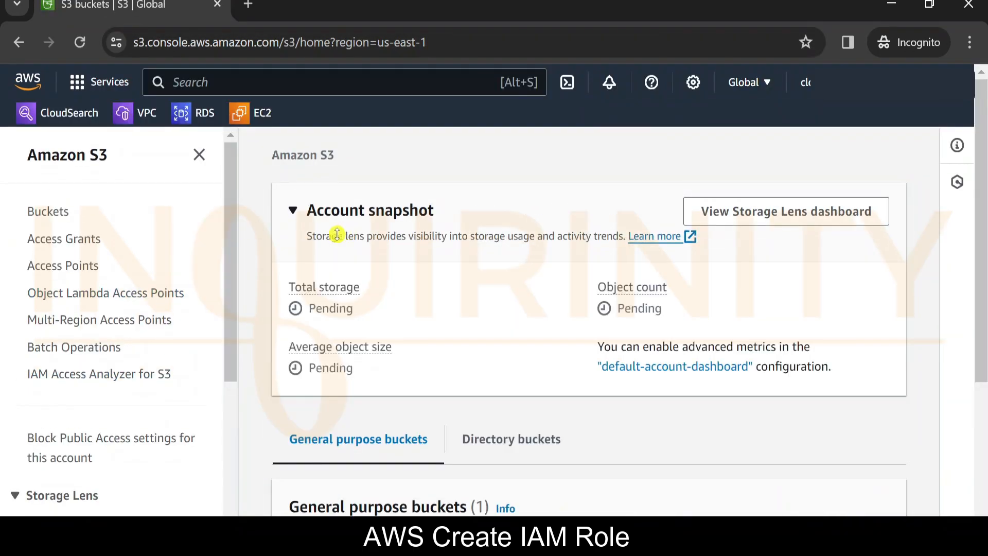
scroll(332, 258, down, 2)
scroll(332, 261, up, 2)
scroll(379, 316, down, 5)
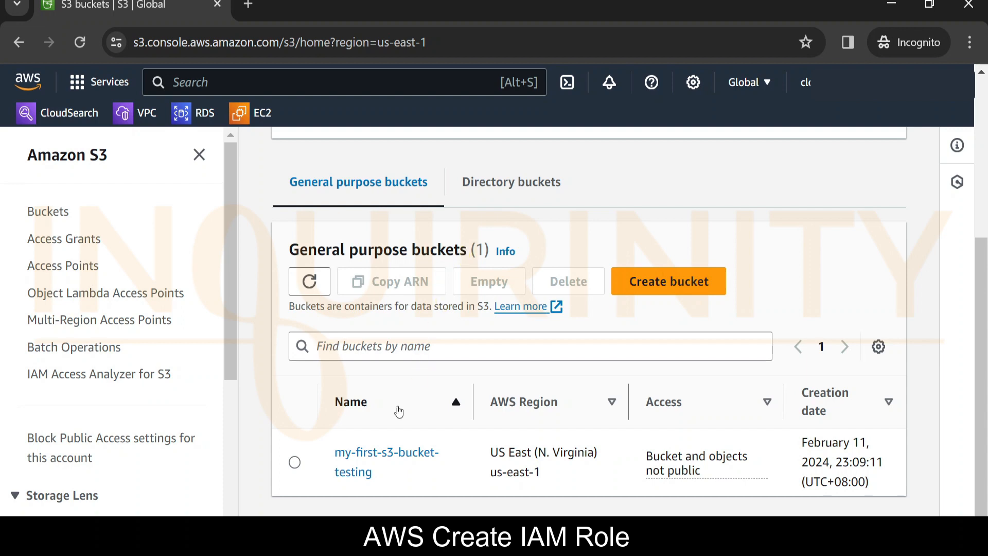
Open the my-first-s3-bucket-testing bucket and examine the objects stored in it.
click(384, 460)
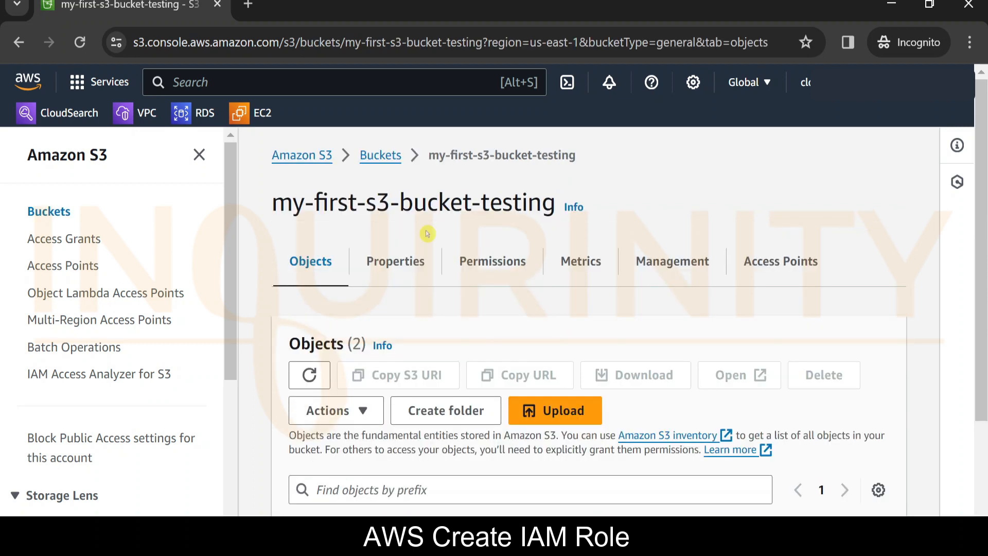
scroll(379, 307, down, 3)
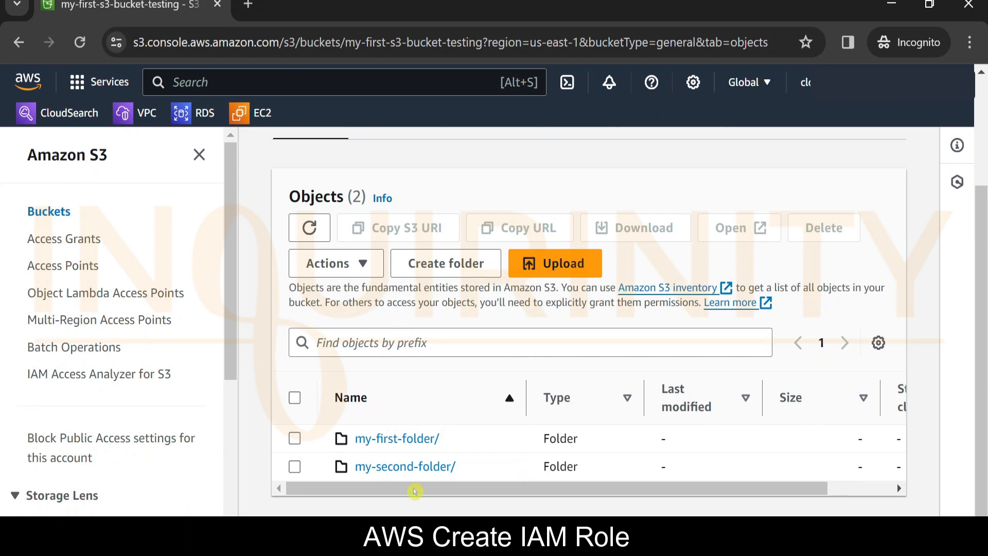
scroll(417, 377, up, 3)
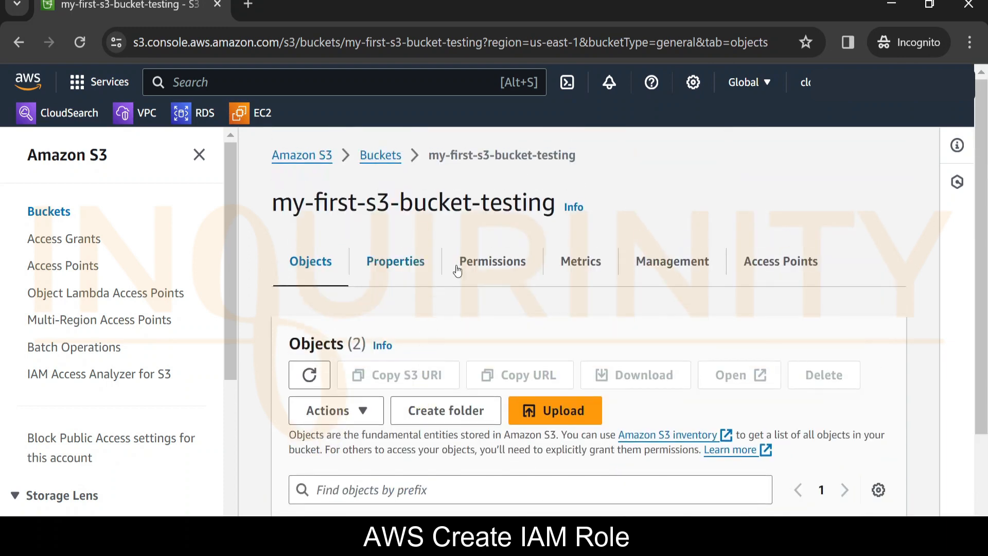
scroll(393, 208, down, 2)
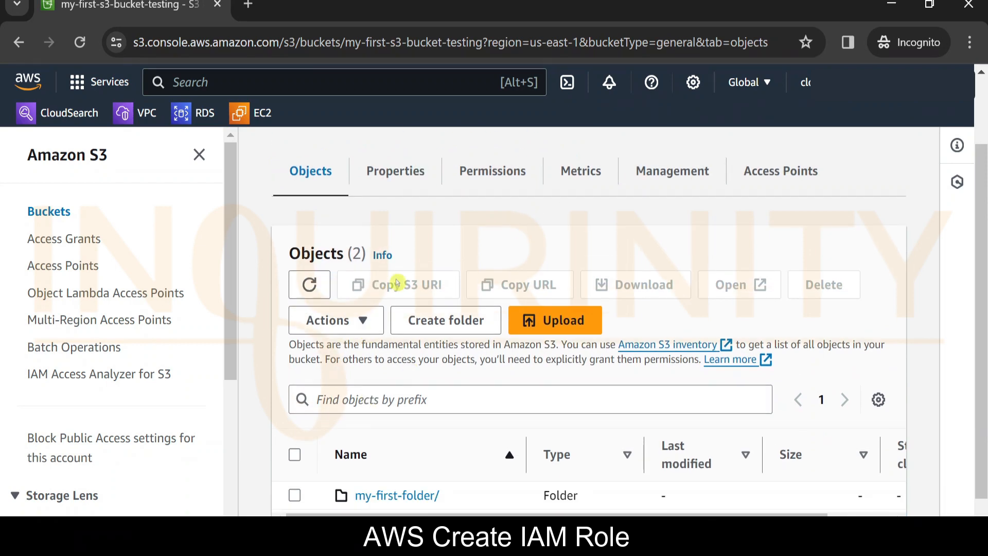
scroll(453, 222, up, 2)
scroll(412, 332, down, 1)
scroll(412, 332, down, 2)
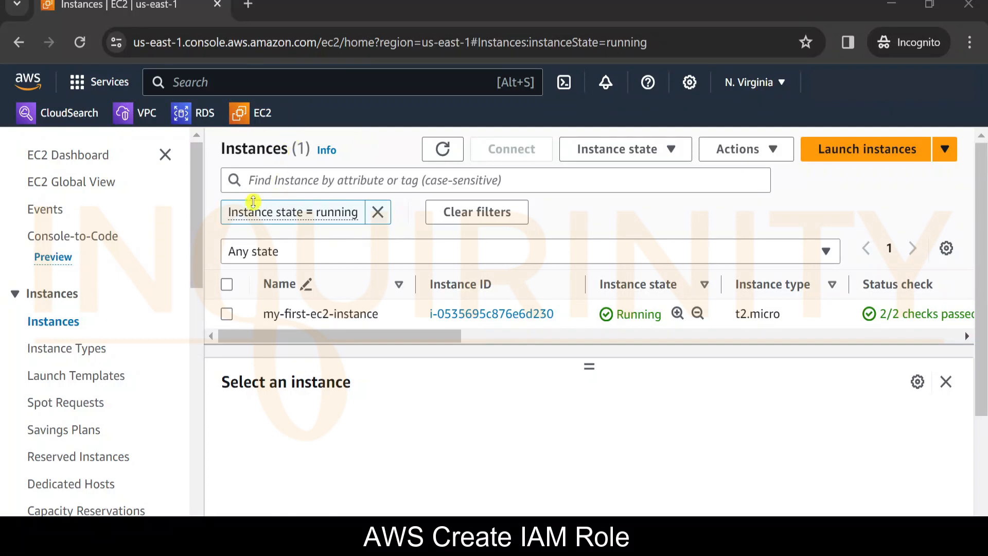
Open the connection options for the EC2 instance my-first-ec2-instance and check the Session Manager method.
click(227, 315)
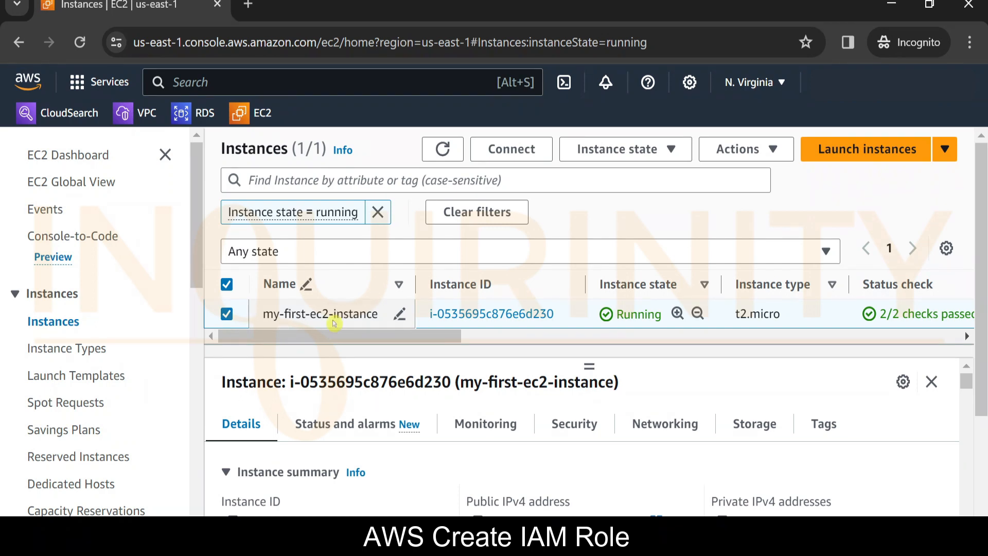
click(512, 152)
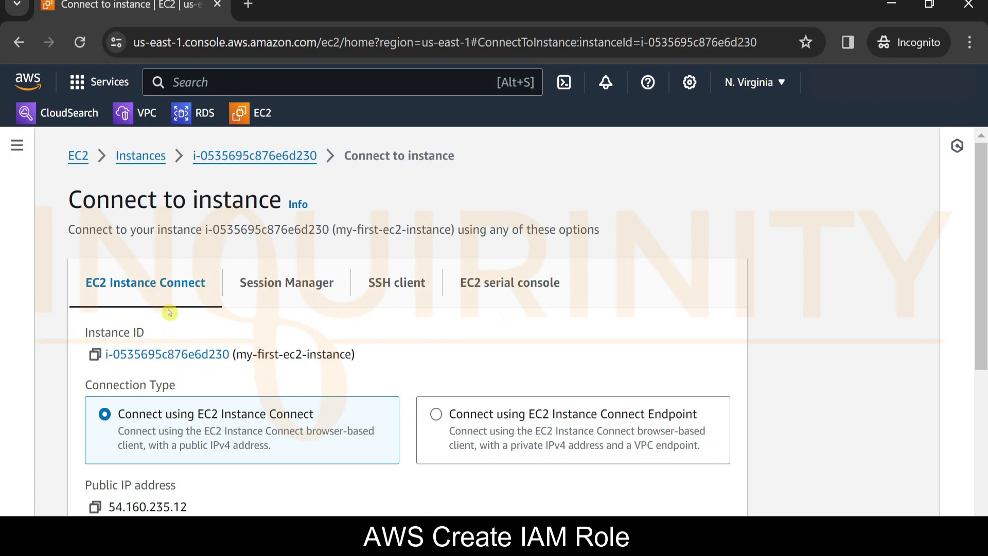
scroll(169, 314, down, 2)
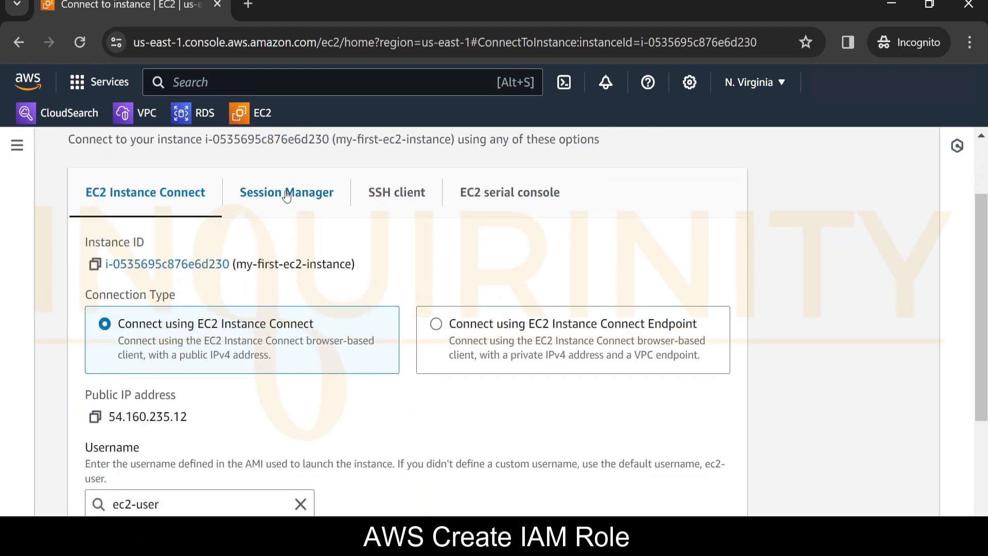
click(286, 195)
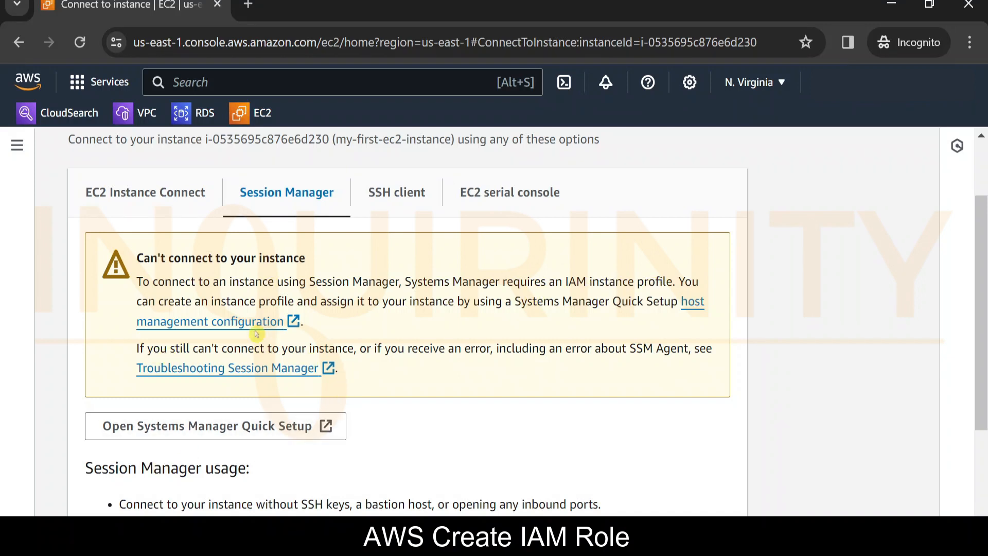
scroll(256, 333, up, 2)
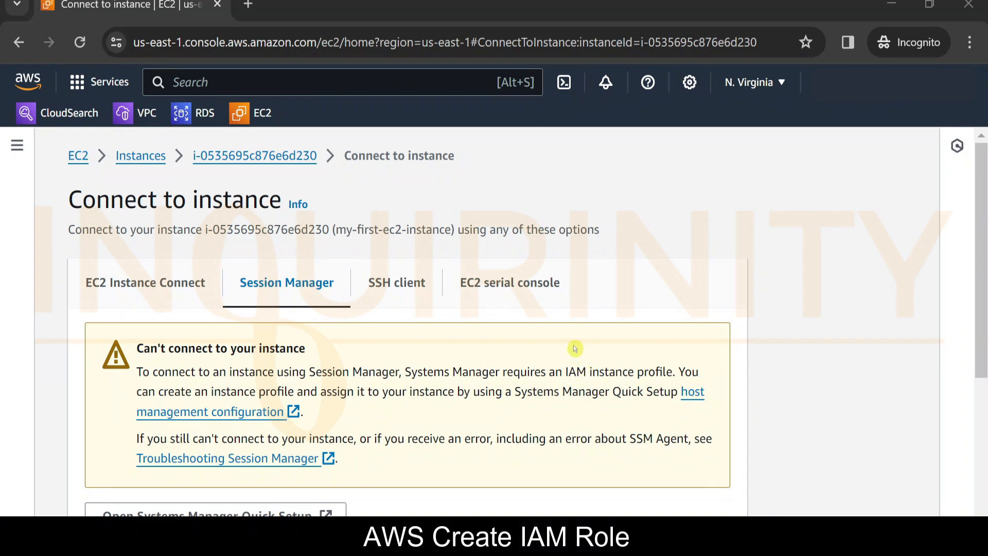
Search the console services for iam, open IAM and bring up its list of roles.
click(260, 85)
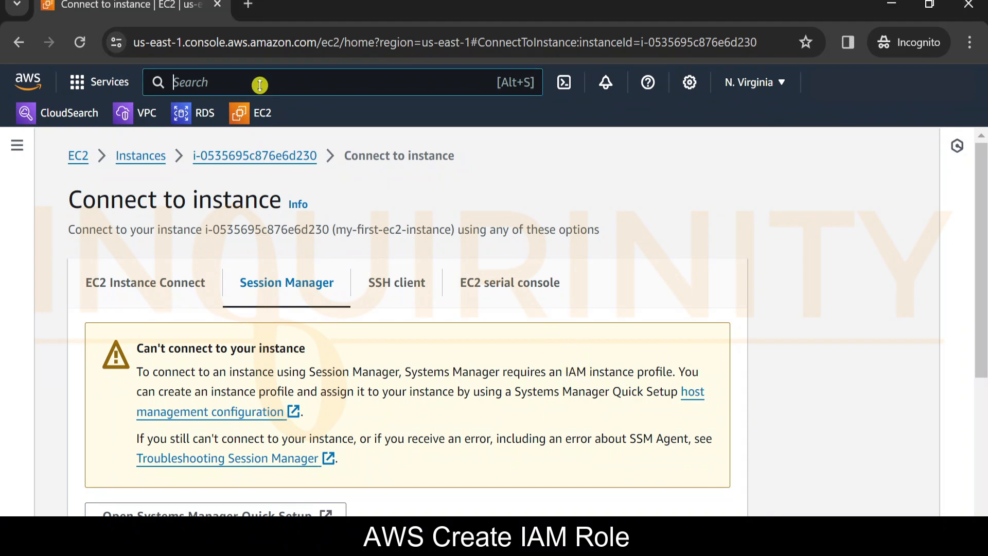
text(iam)
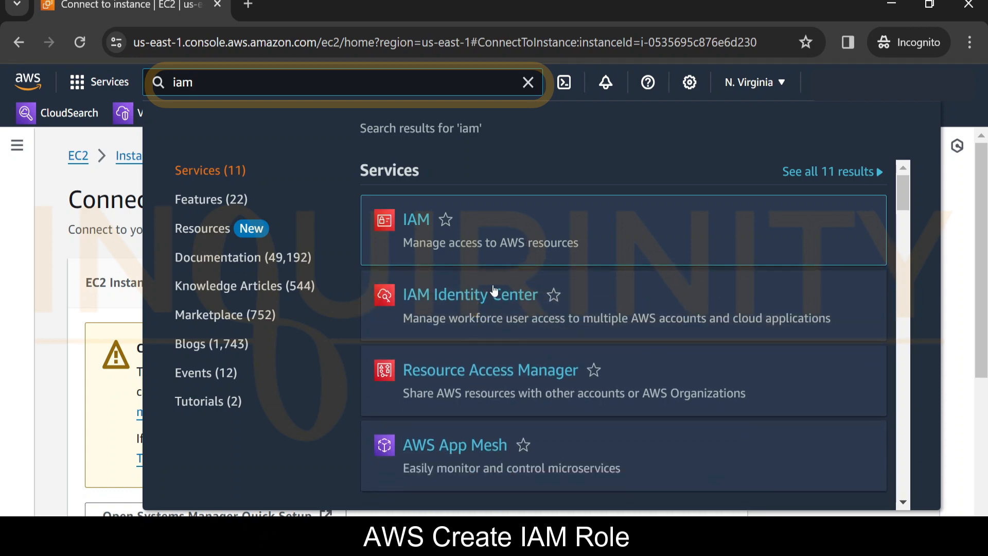
mouse_move(407, 219)
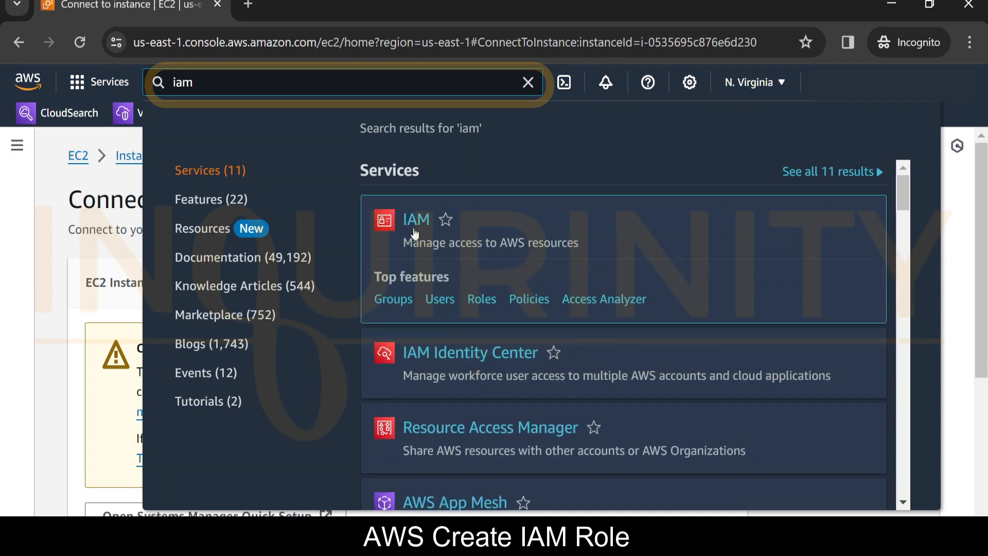
click(418, 221)
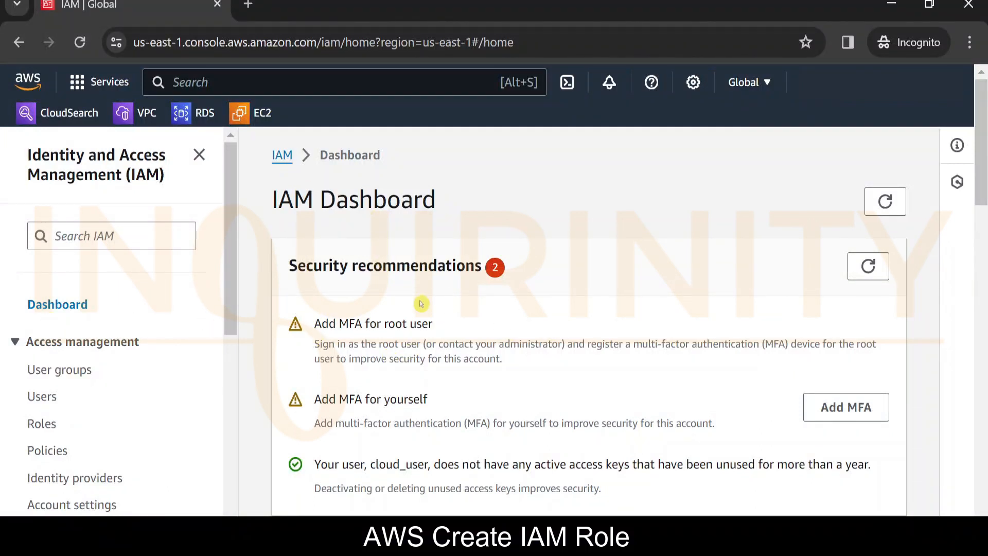
scroll(103, 308, down, 2)
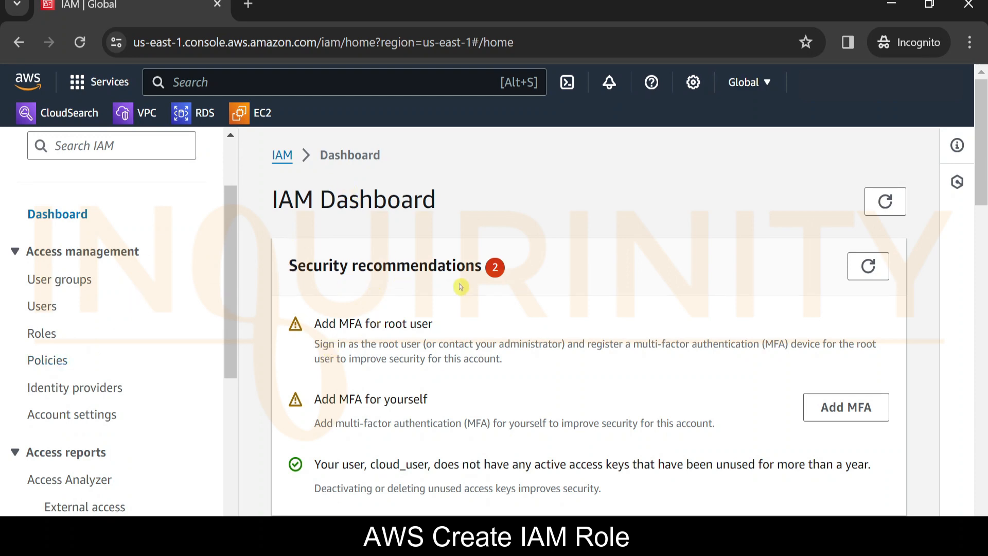
click(42, 334)
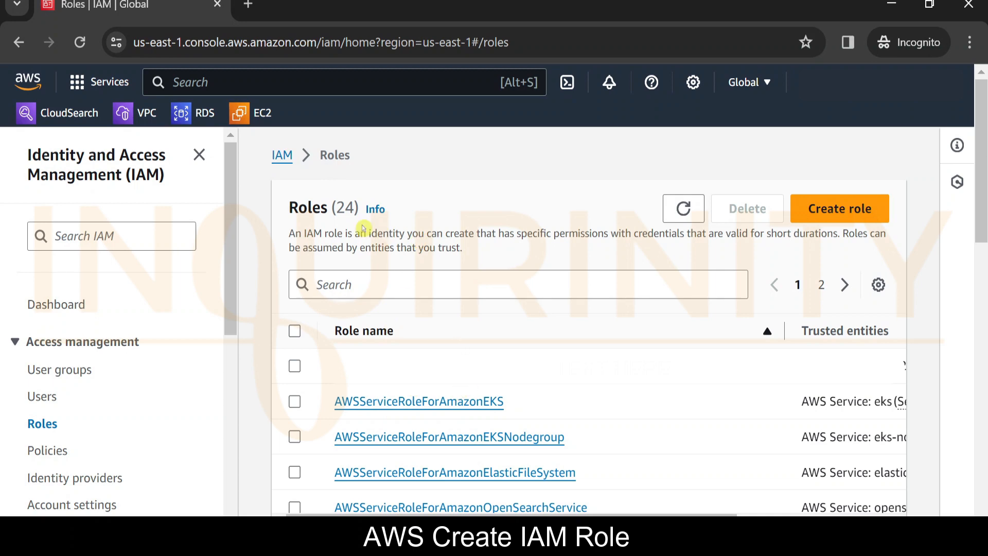
scroll(419, 331, down, 5)
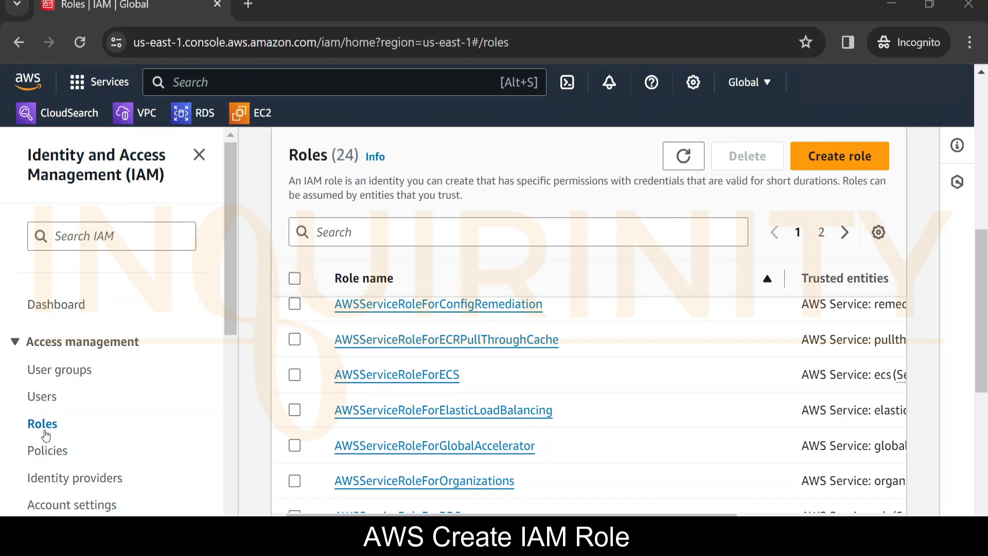
Start a new IAM role with AWS service as the trusted entity type and EC2 as the use case, and continue to its permissions.
click(843, 163)
scroll(582, 372, up, 5)
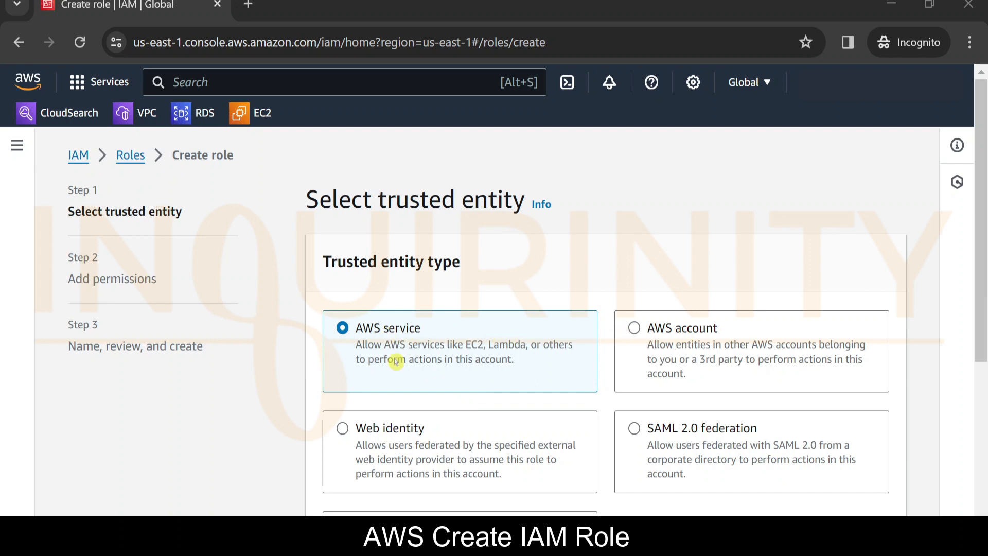
scroll(319, 441, down, 2)
scroll(309, 406, up, 2)
scroll(383, 331, down, 6)
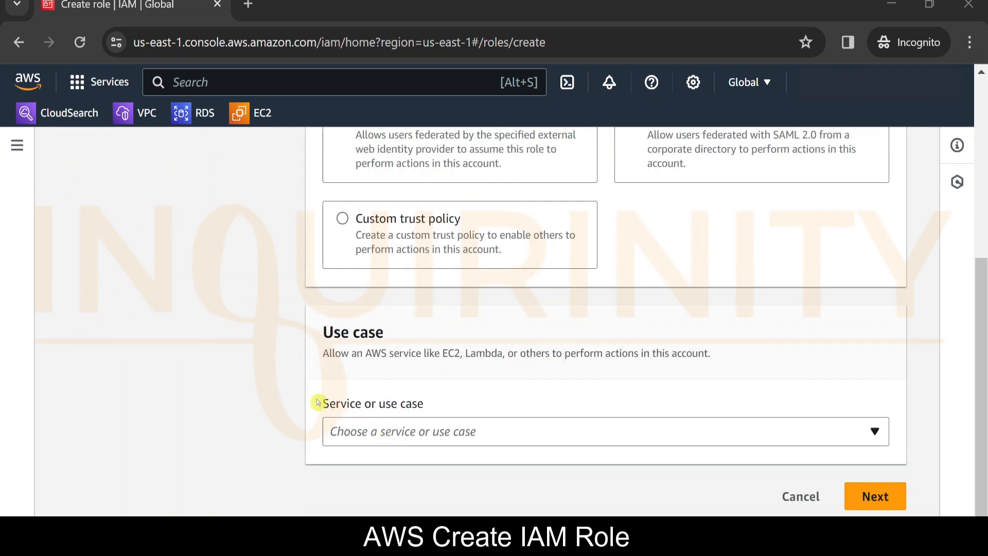
click(375, 434)
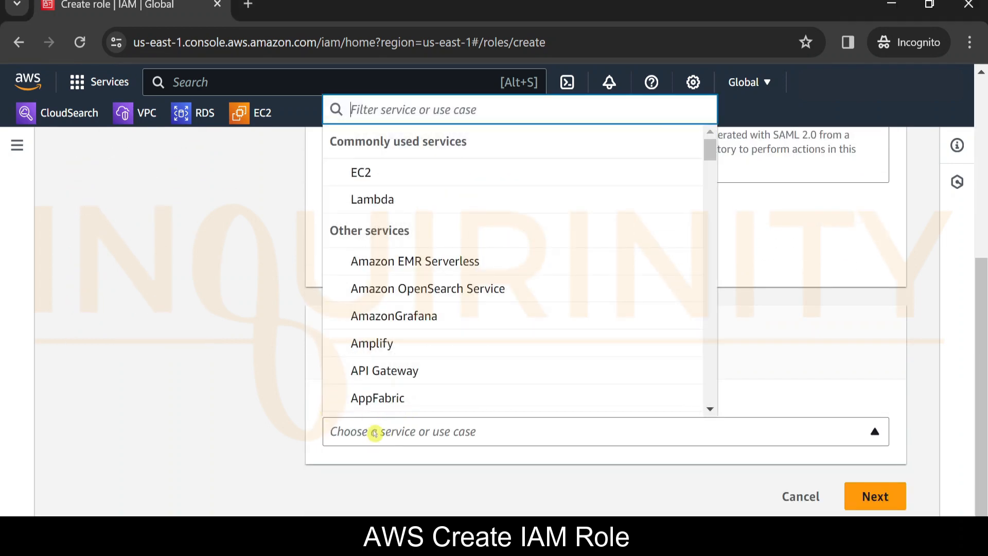
text(ec2)
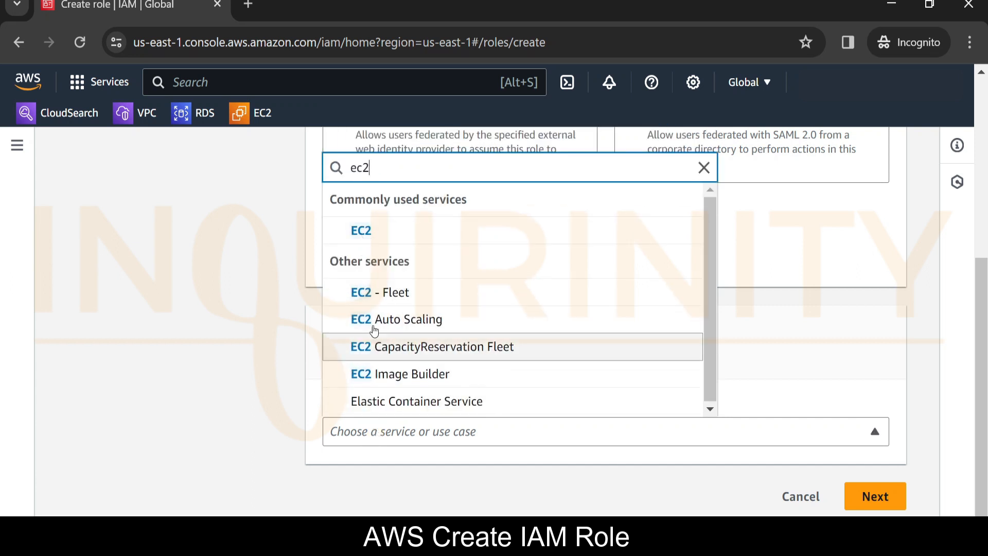
click(363, 232)
scroll(221, 397, down, 4)
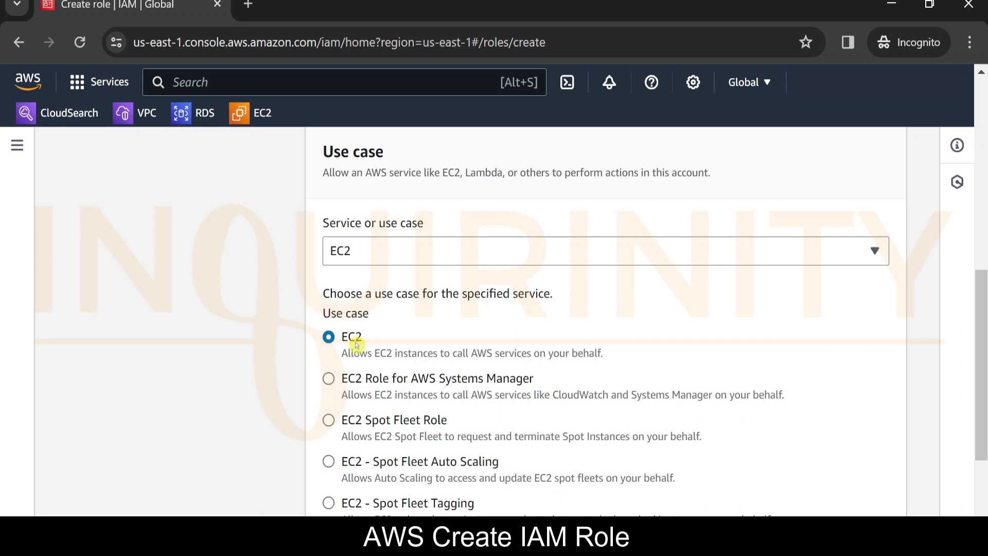
scroll(357, 345, down, 4)
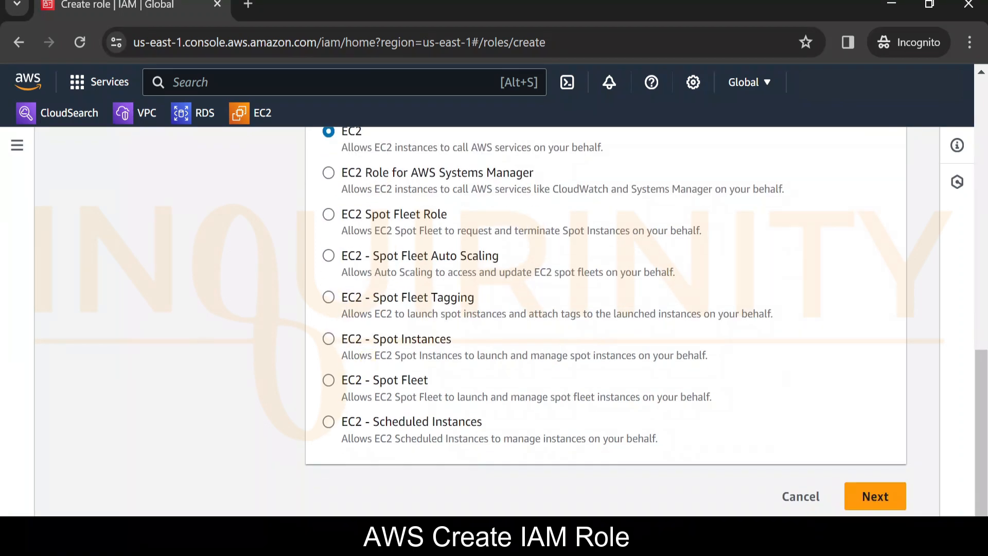
click(871, 500)
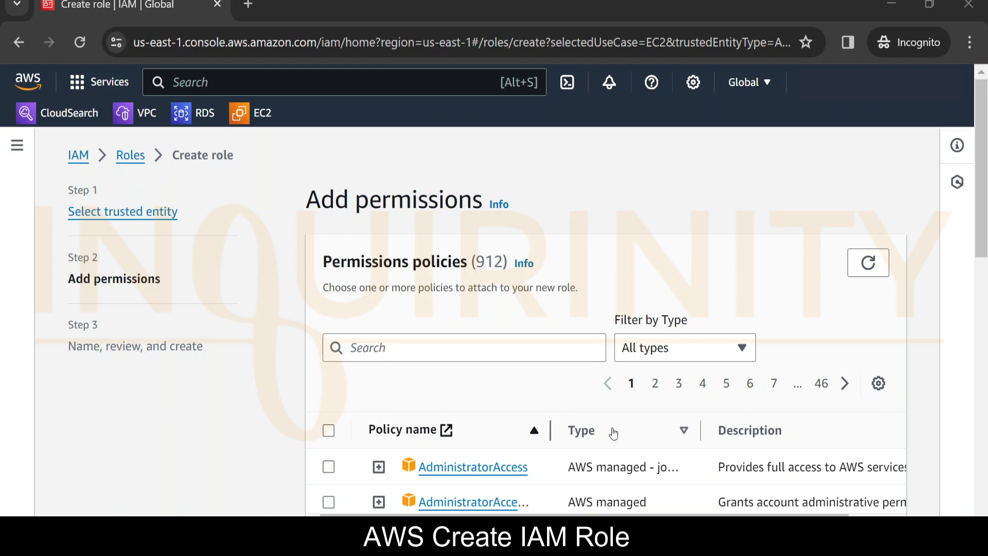
Examine the list of permissions policies that can be attached to the new role.
scroll(498, 412, down, 8)
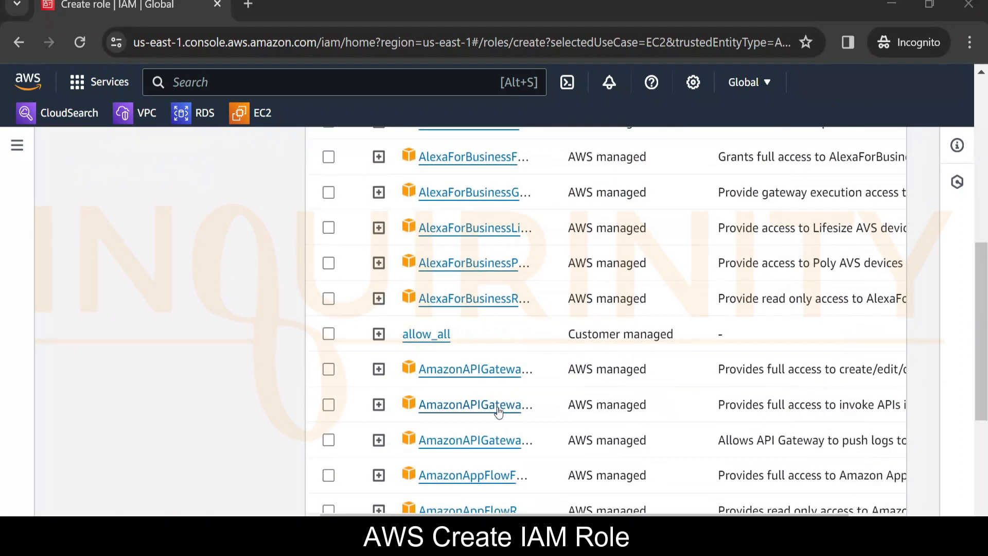
scroll(498, 411, down, 3)
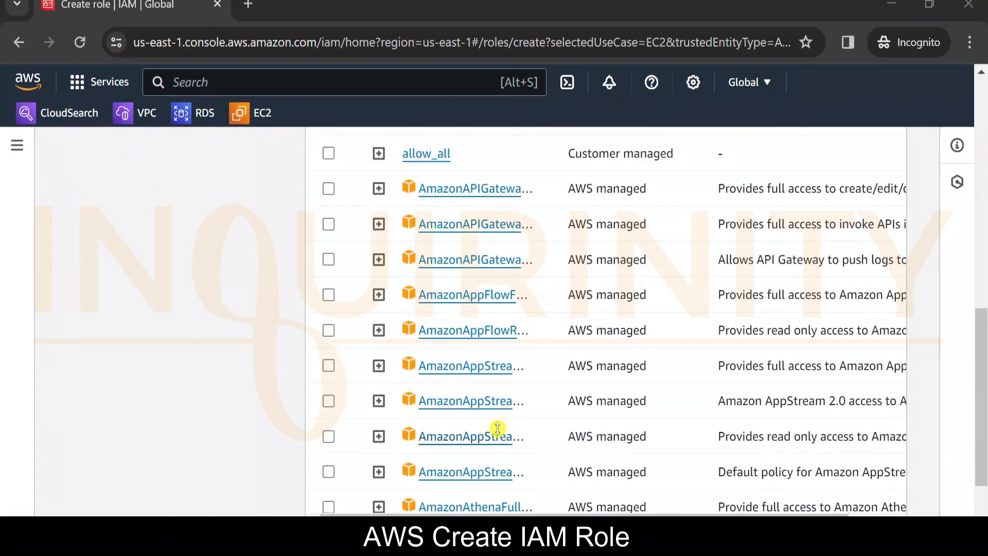
scroll(498, 429, up, 11)
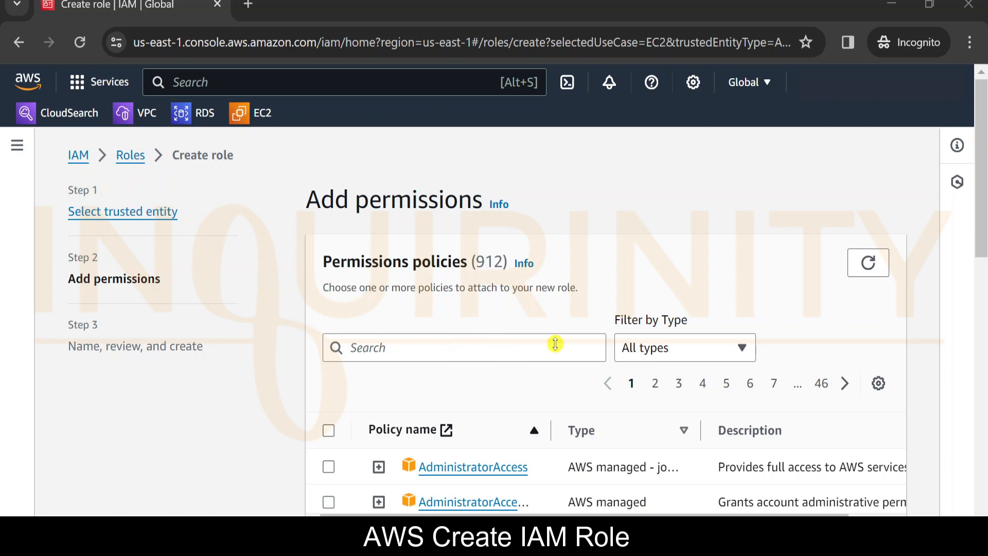
scroll(554, 342, down, 10)
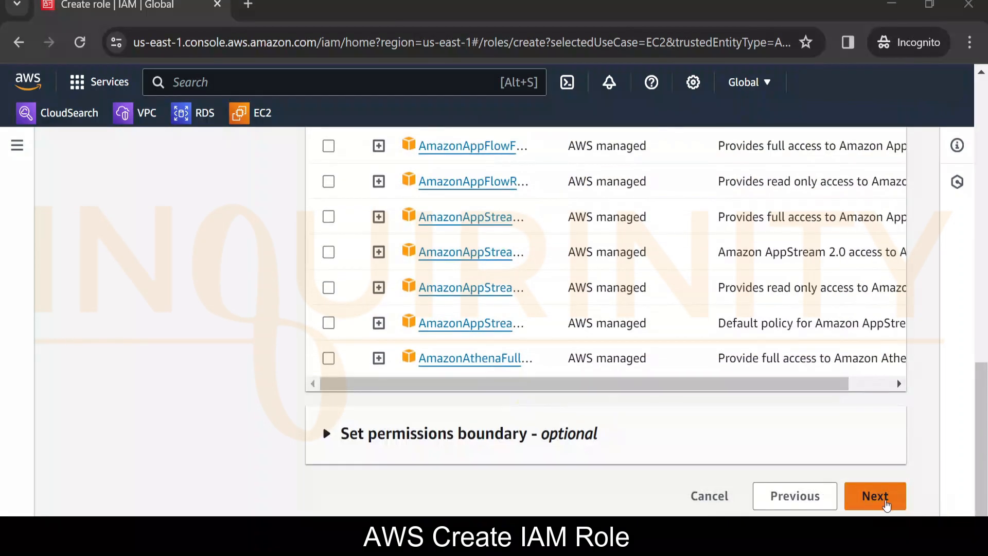
scroll(276, 404, up, 10)
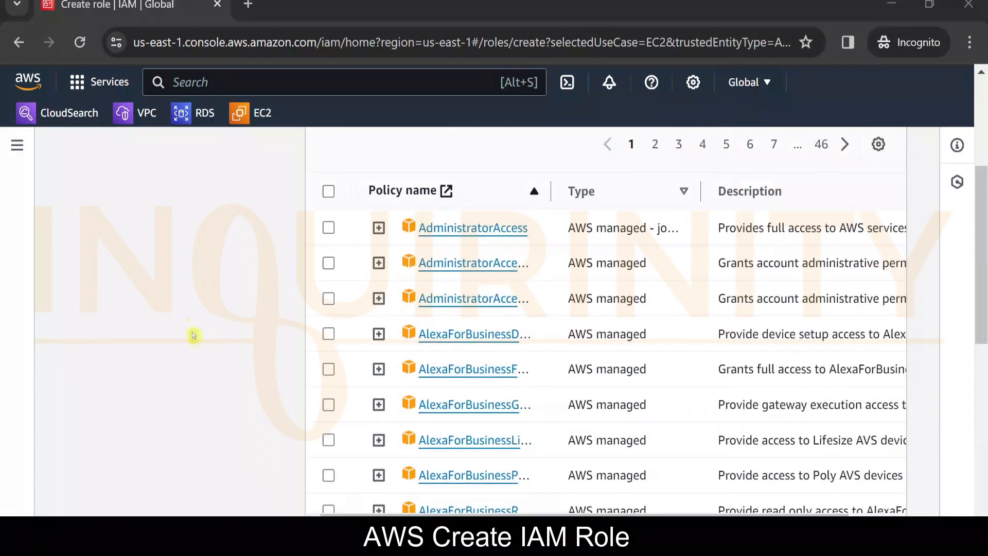
scroll(249, 371, down, 10)
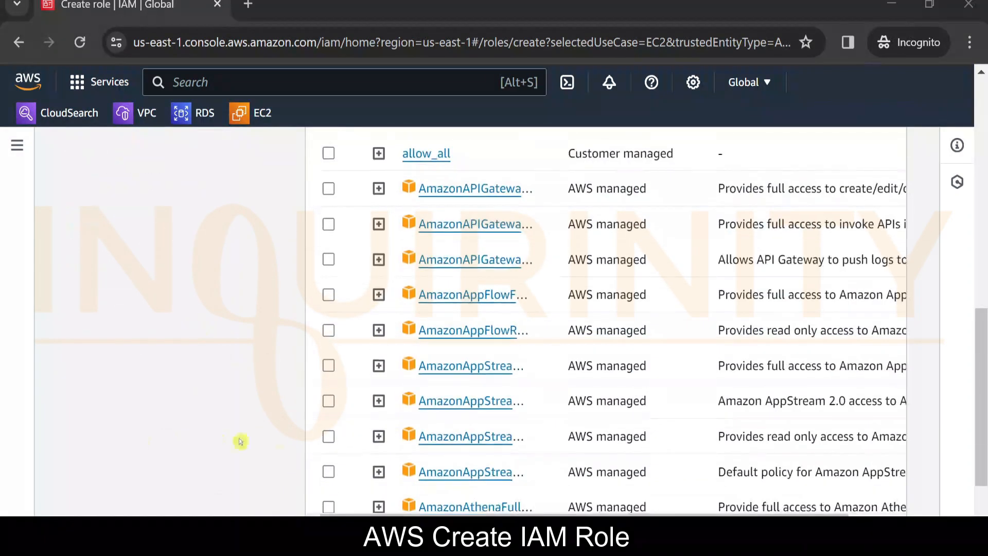
scroll(239, 441, up, 5)
scroll(238, 459, up, 5)
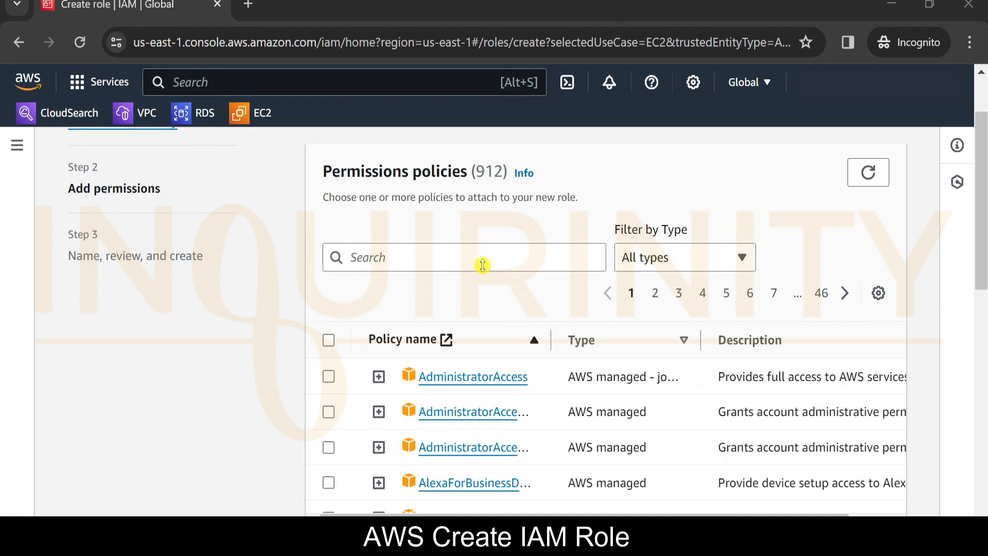
scroll(527, 305, down, 15)
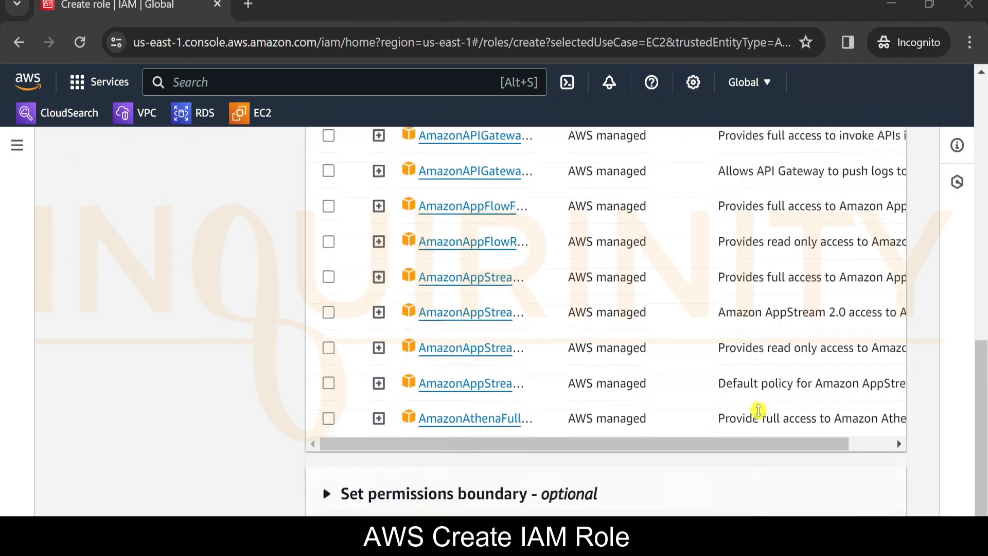
Continue to the role review without attaching any policy and name the role my-first-ec2-role.
click(875, 496)
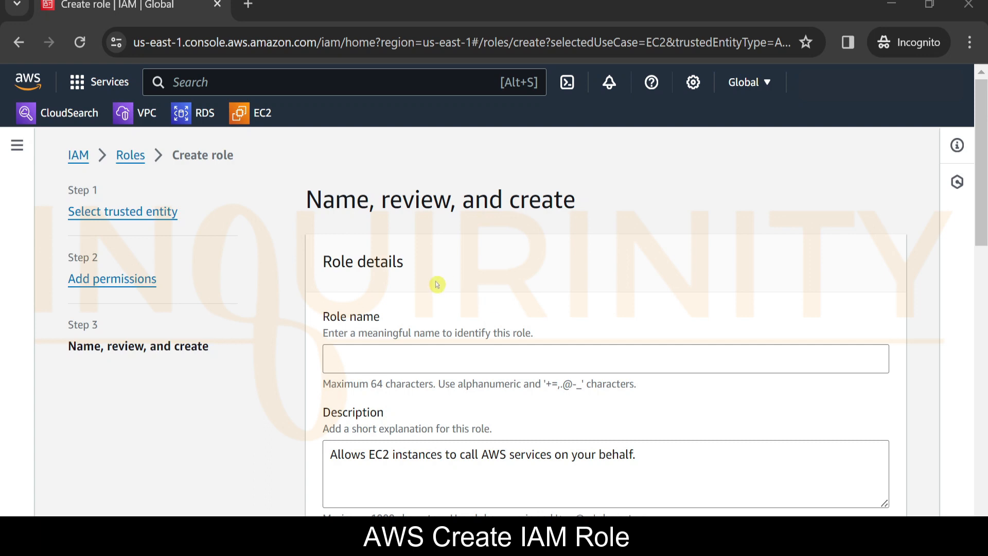
scroll(672, 415, down, 6)
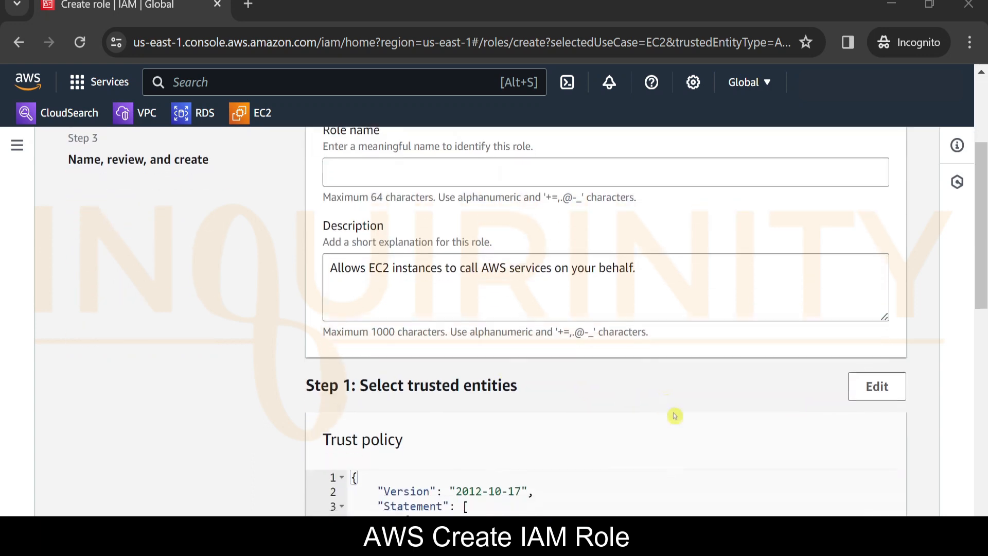
scroll(458, 287, up, 6)
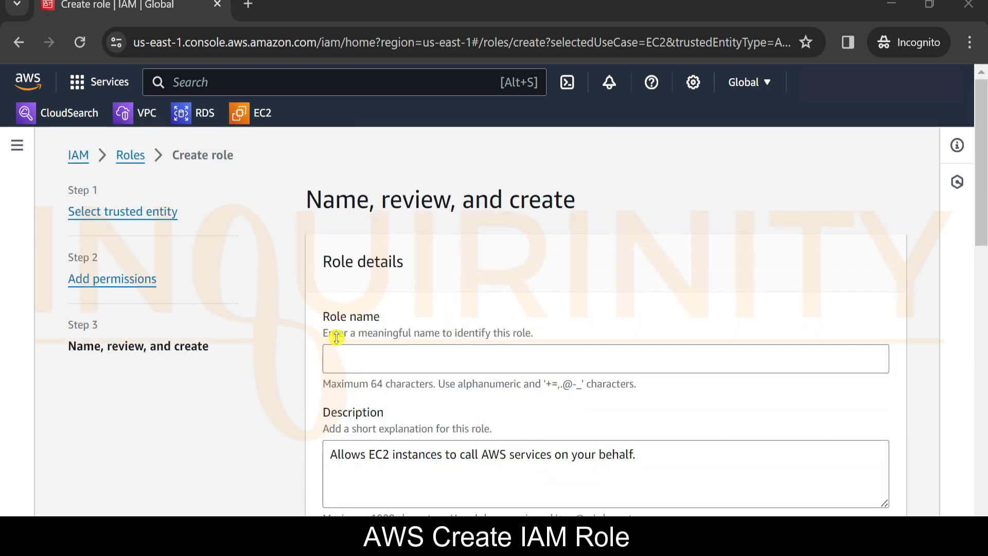
scroll(324, 375, down, 2)
click(419, 267)
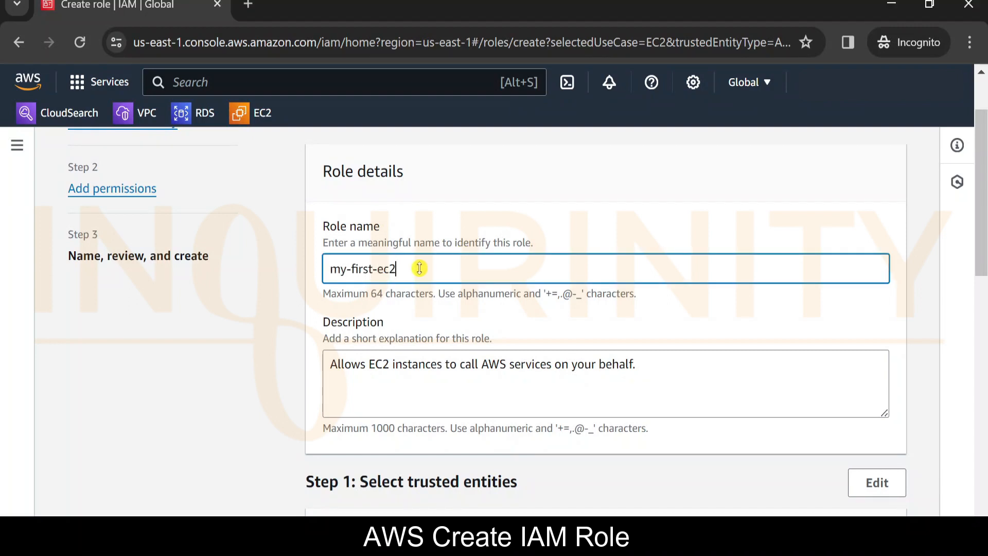
text(le)
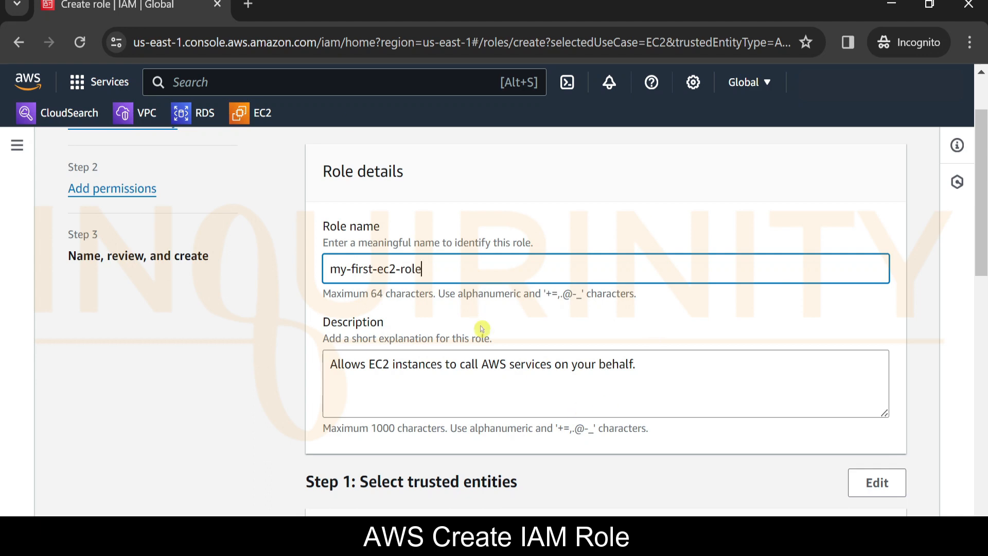
Review the new role's description, trust policy, permissions policy summary and tags section.
scroll(697, 283, down, 2)
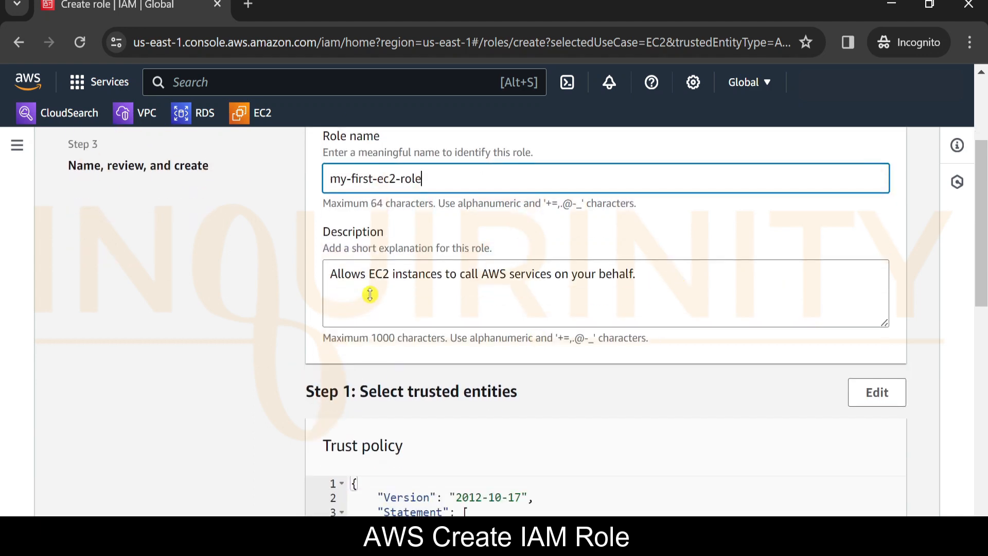
scroll(370, 295, down, 5)
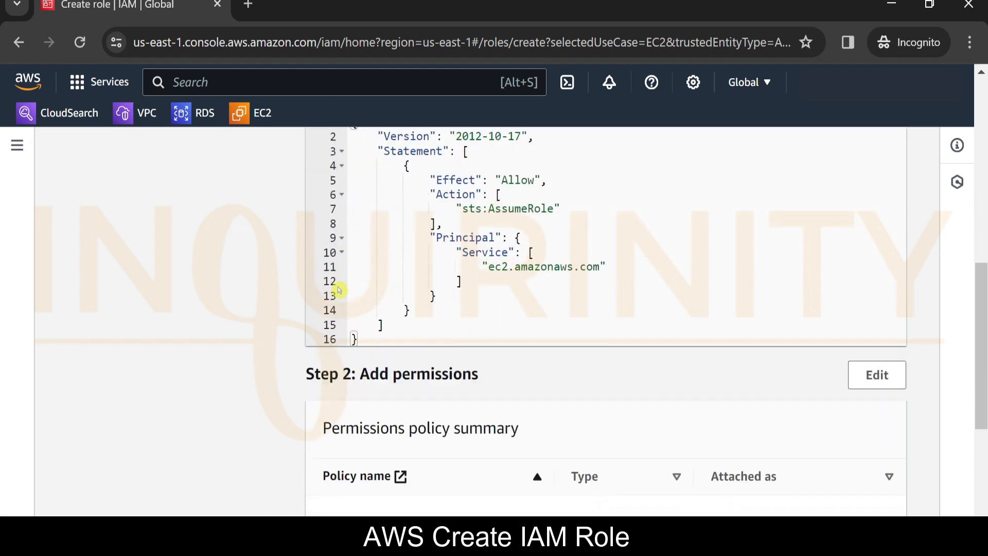
scroll(338, 288, up, 2)
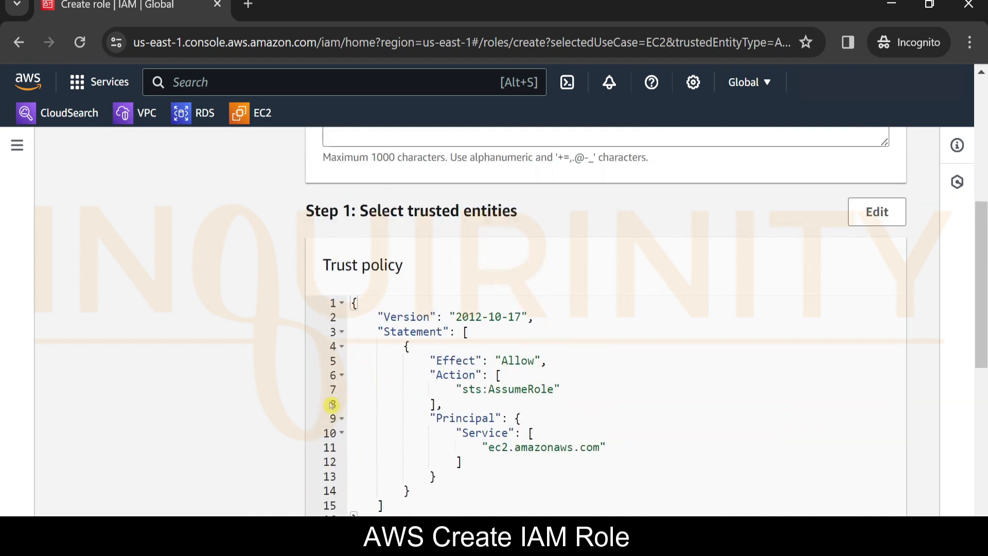
scroll(360, 404, down, 2)
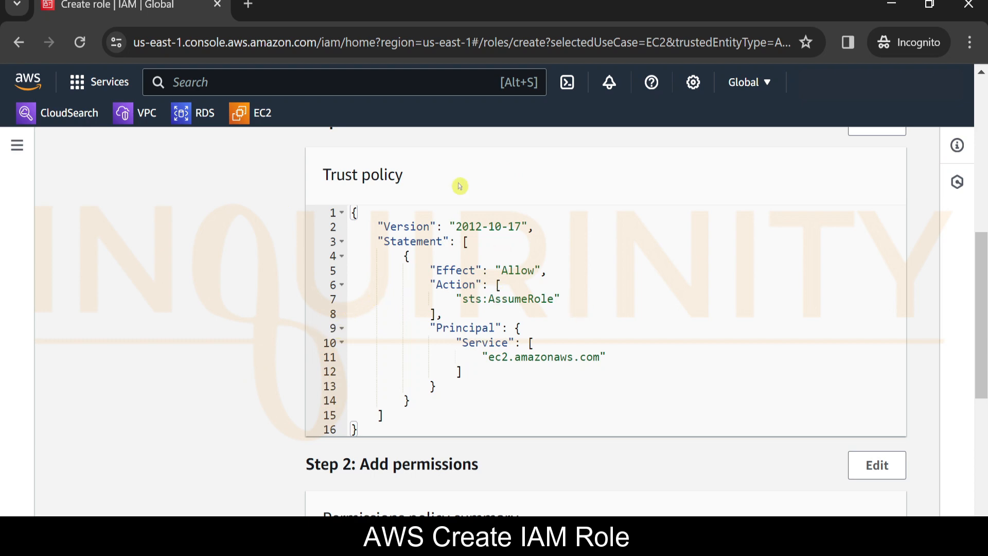
scroll(512, 396, up, 2)
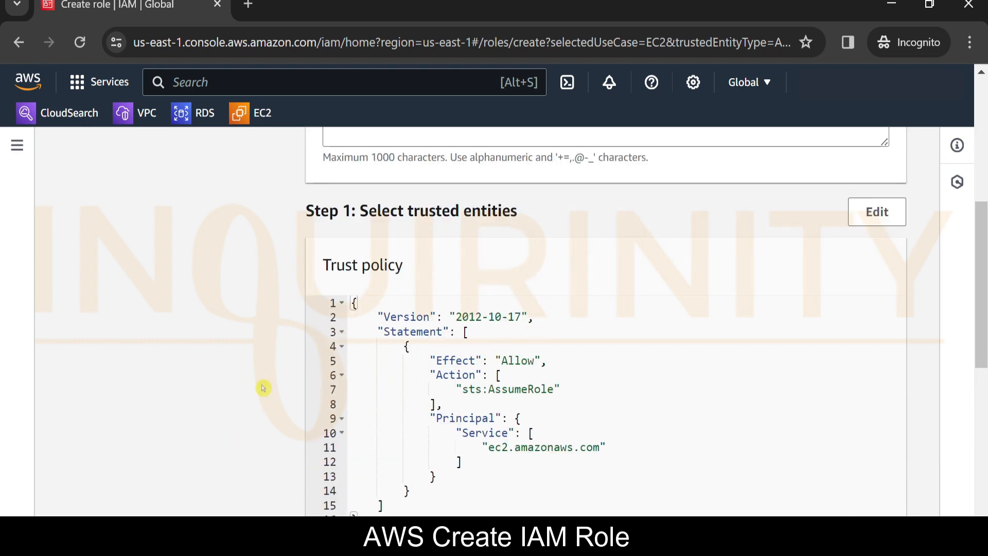
scroll(265, 382, down, 2)
scroll(363, 415, up, 4)
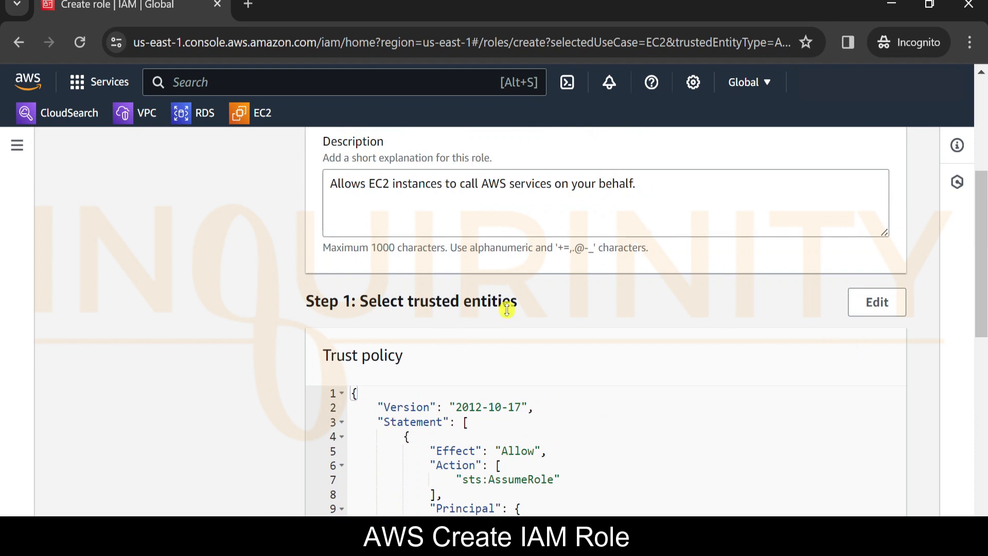
scroll(377, 262, down, 4)
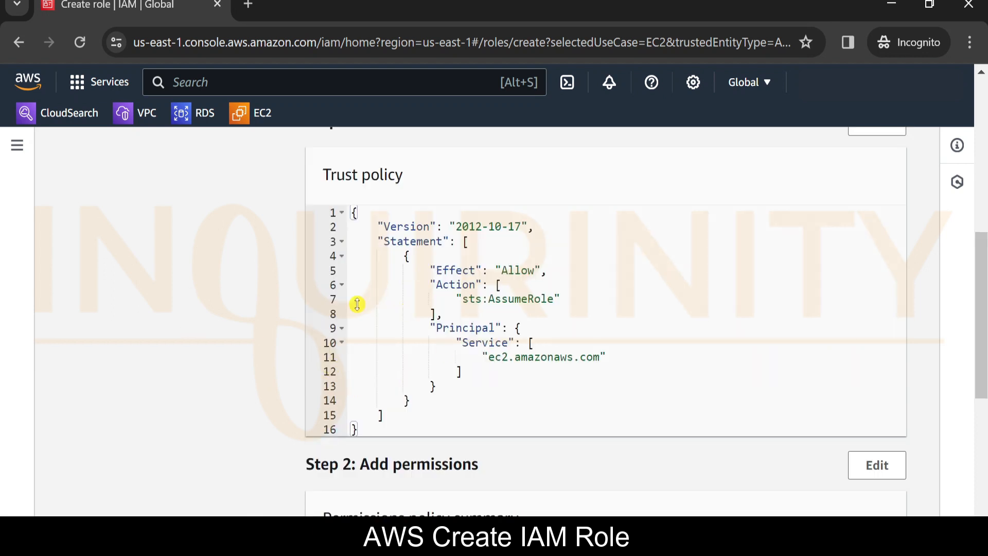
scroll(357, 305, down, 6)
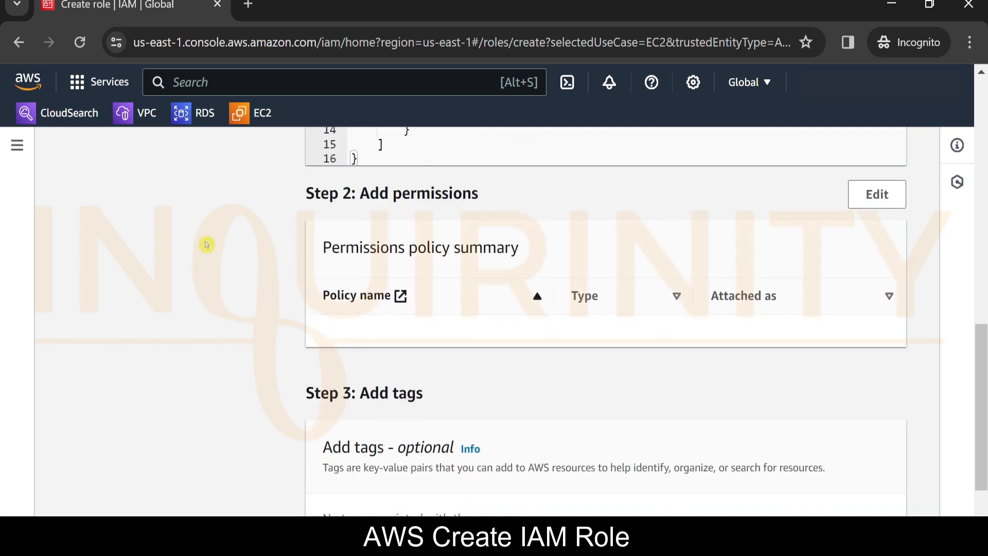
scroll(287, 296, down, 2)
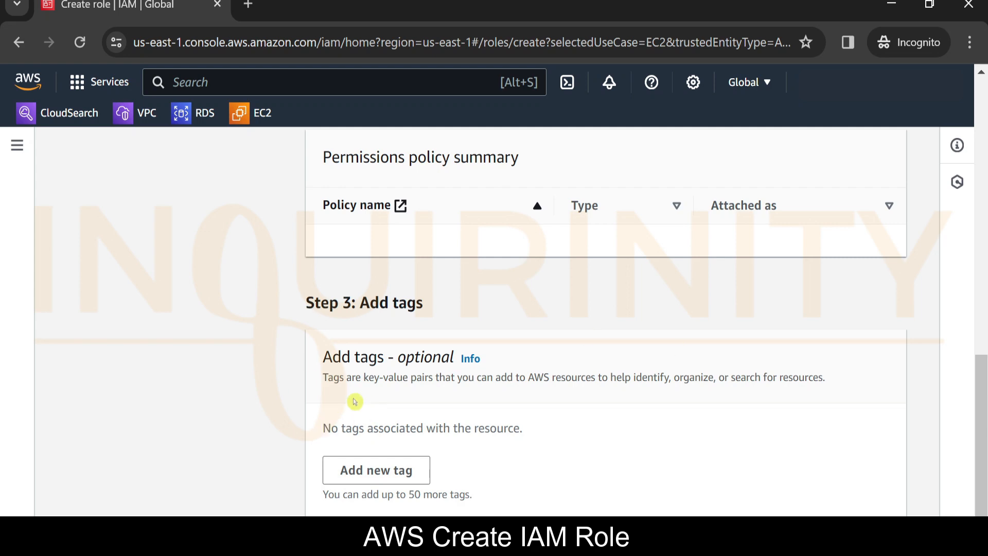
scroll(392, 372, down, 1)
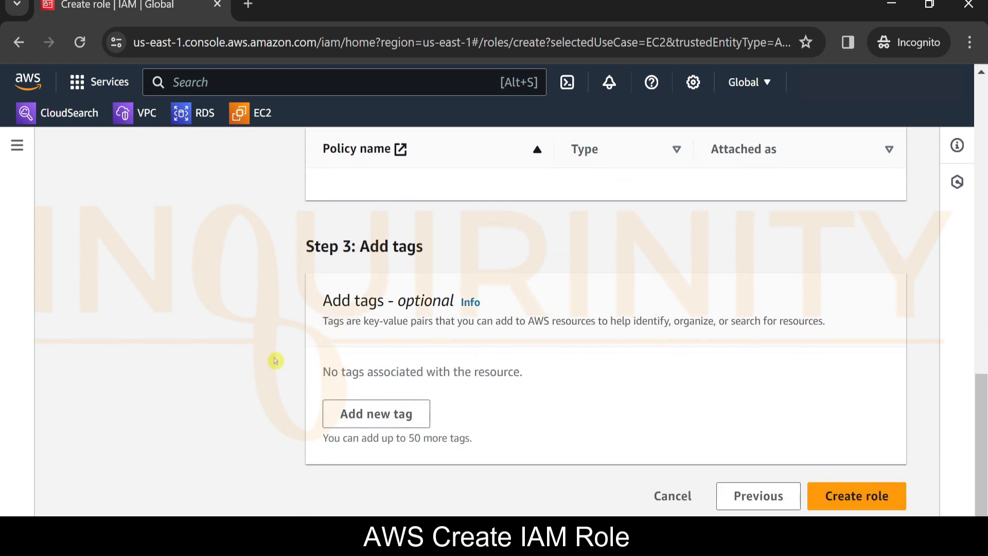
Check the role name and create the role my-first-ec2-role without adding any tags.
scroll(403, 379, up, 15)
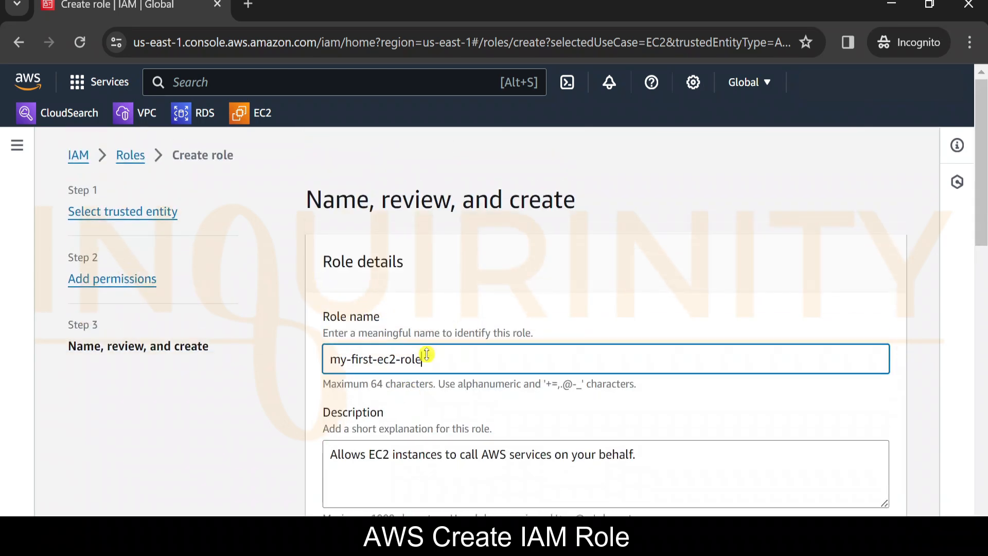
drag(456, 360, 230, 356)
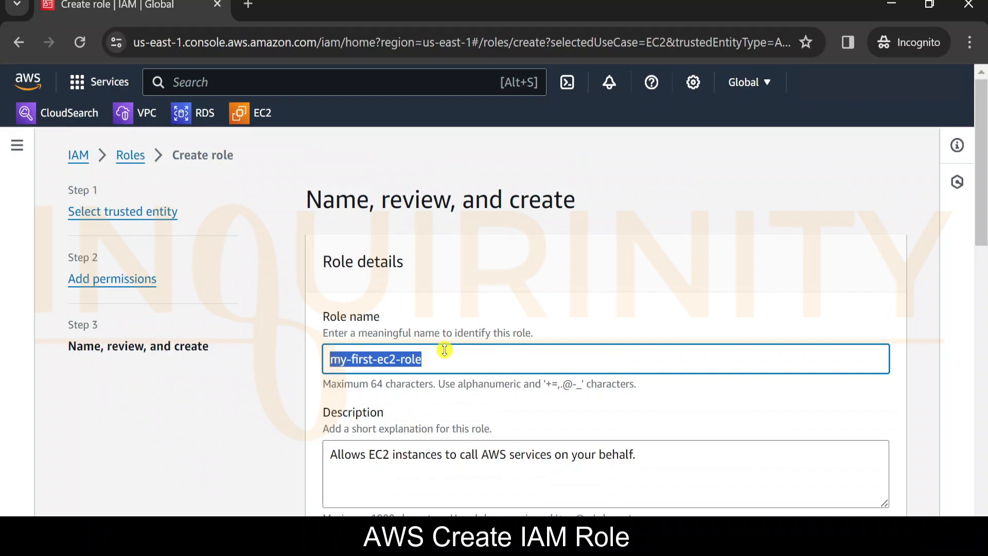
scroll(445, 350, down, 3)
scroll(445, 353, down, 10)
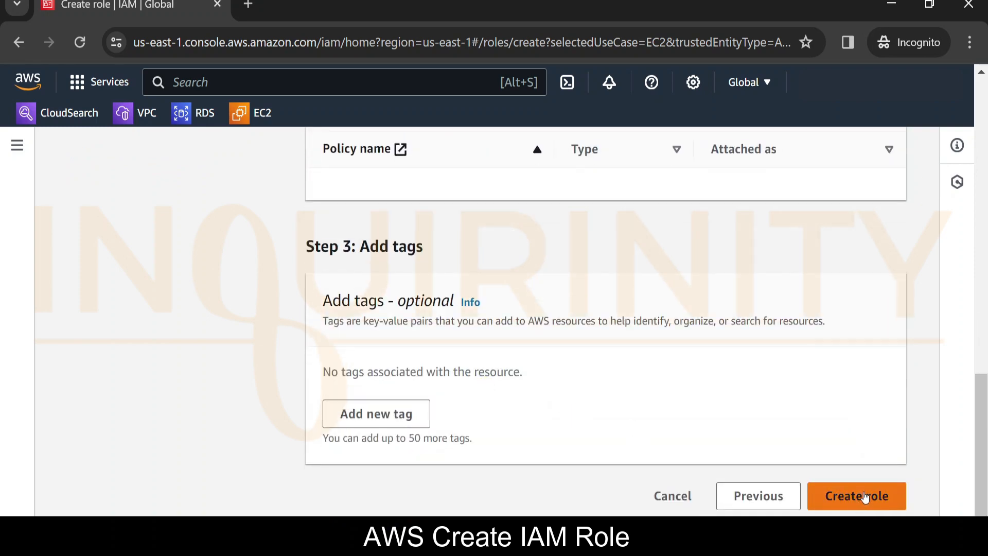
click(865, 497)
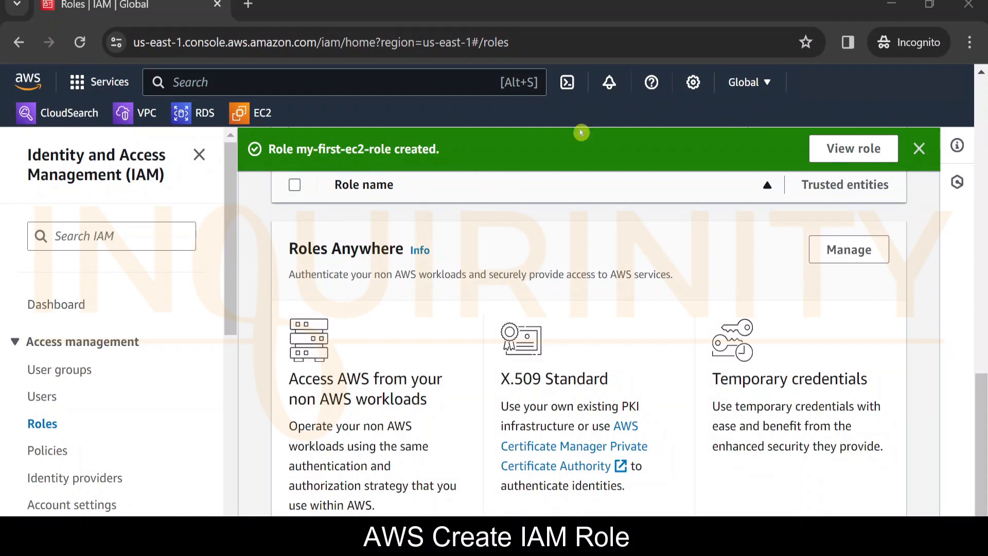
Open the details of the newly created role and examine its summary and permissions policies.
click(859, 155)
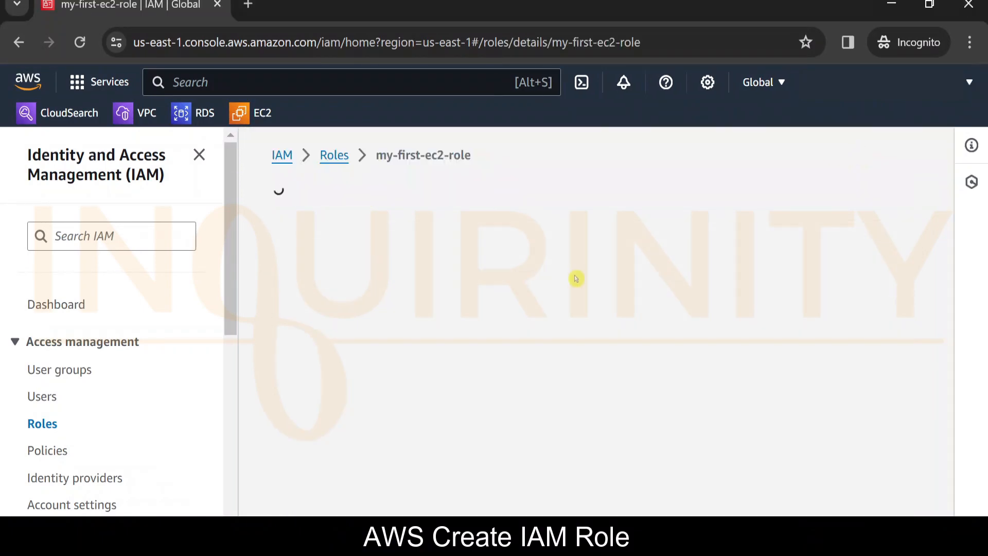
scroll(492, 322, down, 3)
scroll(463, 320, down, 2)
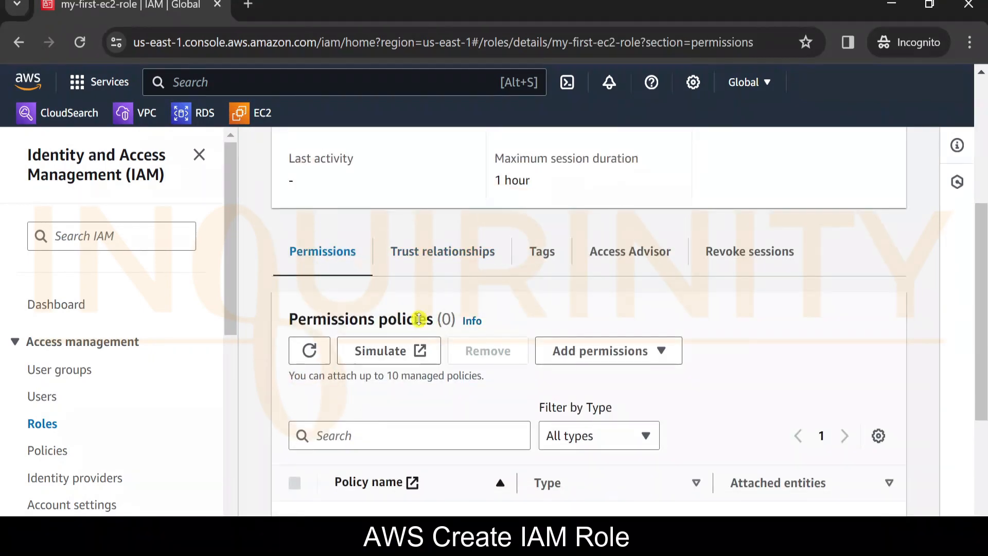
scroll(420, 319, up, 4)
scroll(420, 322, up, 2)
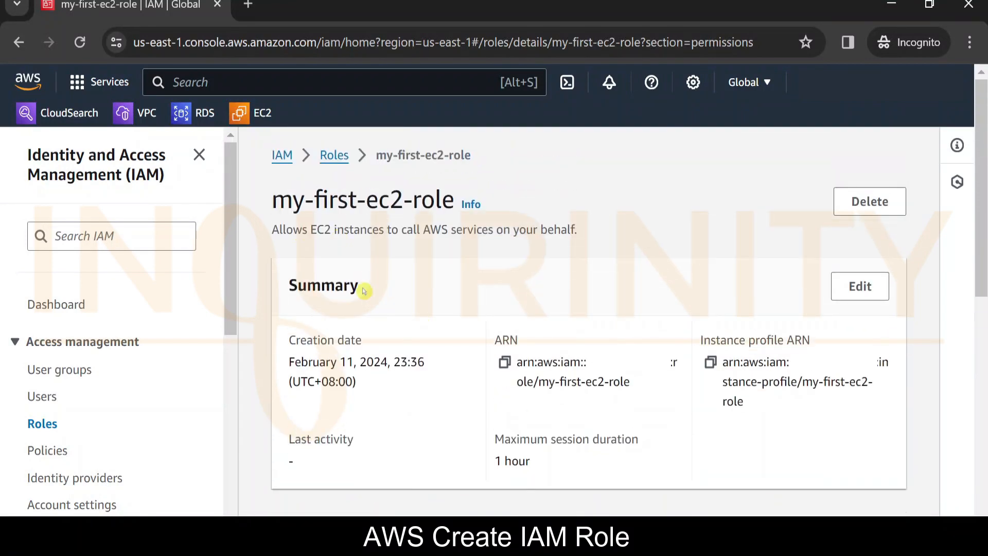
scroll(364, 291, down, 4)
scroll(342, 363, down, 4)
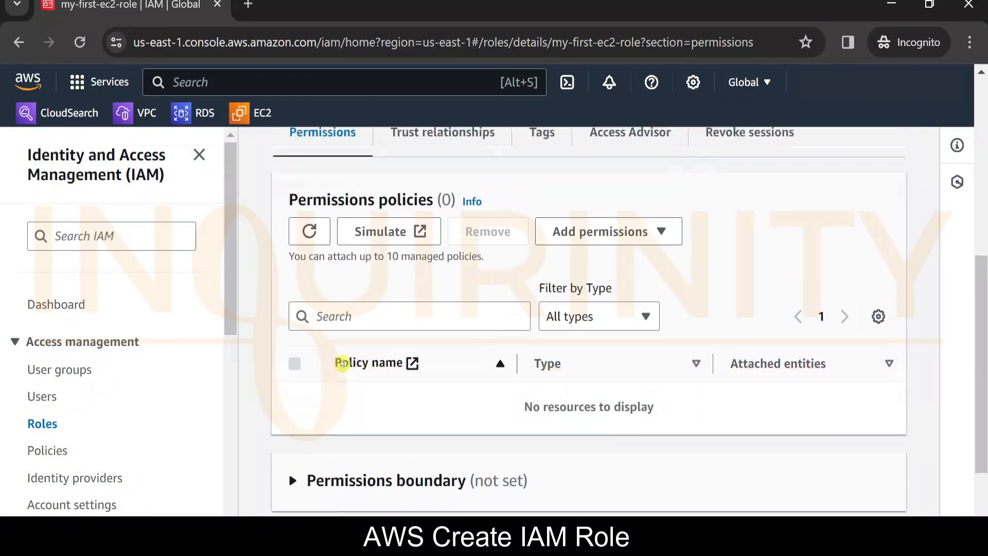
scroll(342, 363, up, 1)
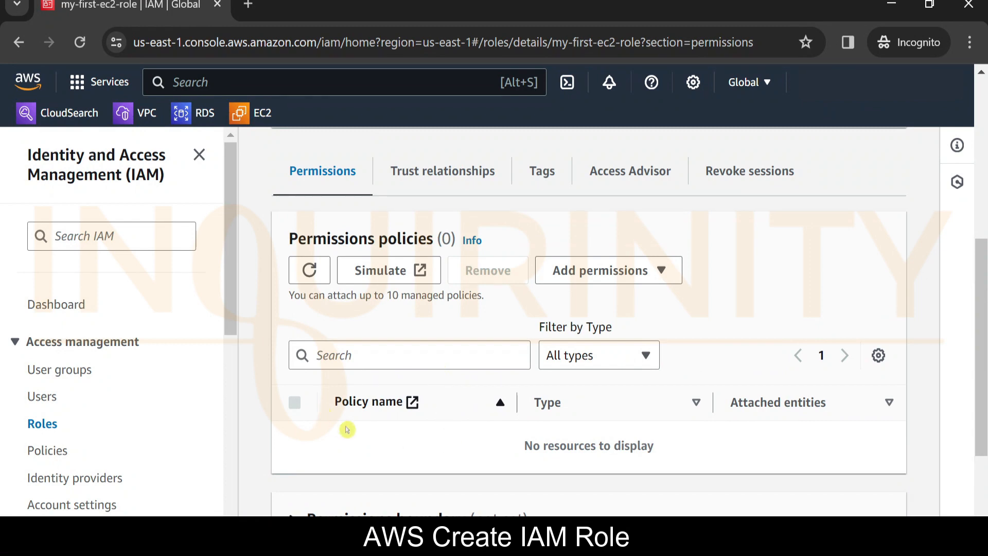
scroll(471, 421, up, 6)
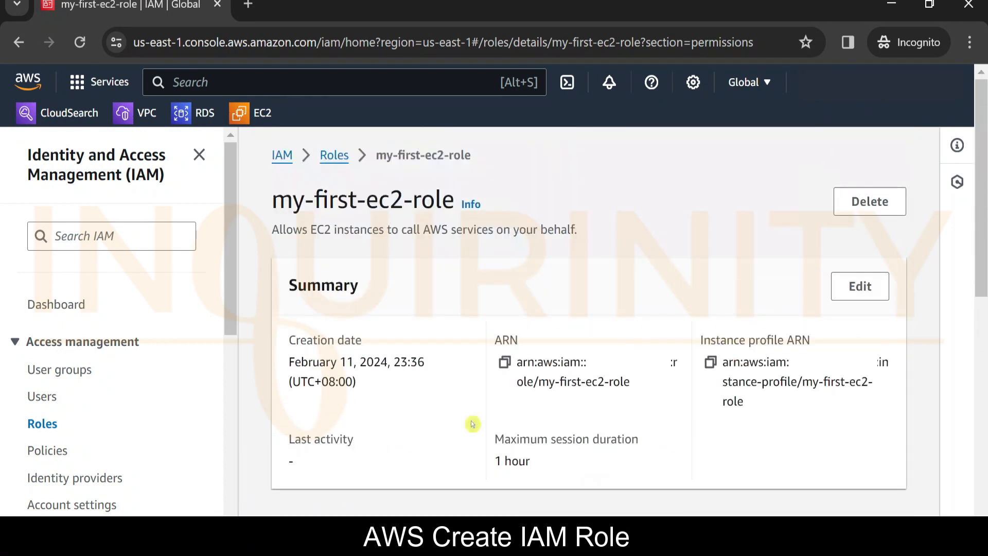
scroll(569, 379, down, 4)
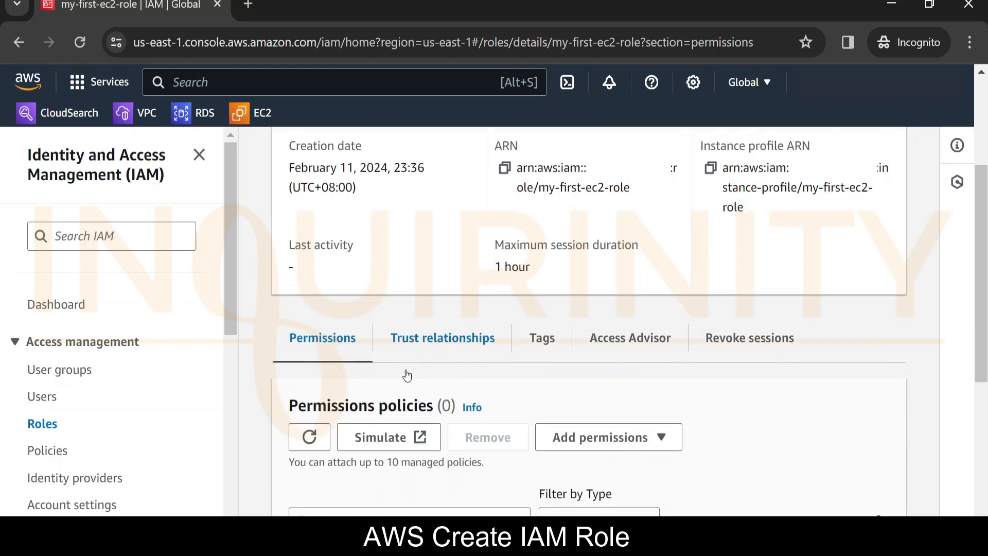
scroll(406, 375, down, 5)
scroll(407, 374, up, 4)
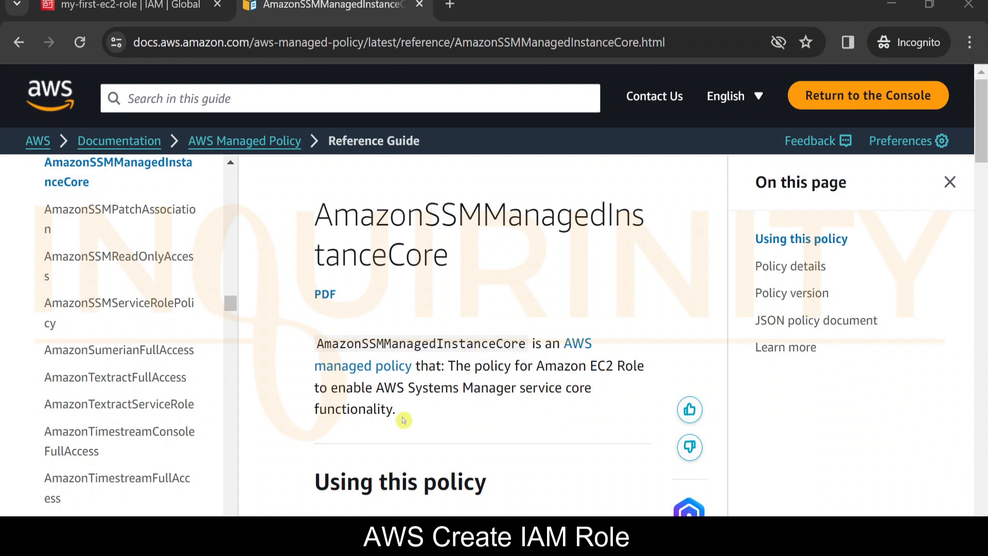
Return to the my-first-ec2-role details and start attaching policies to the role's permissions.
click(132, 4)
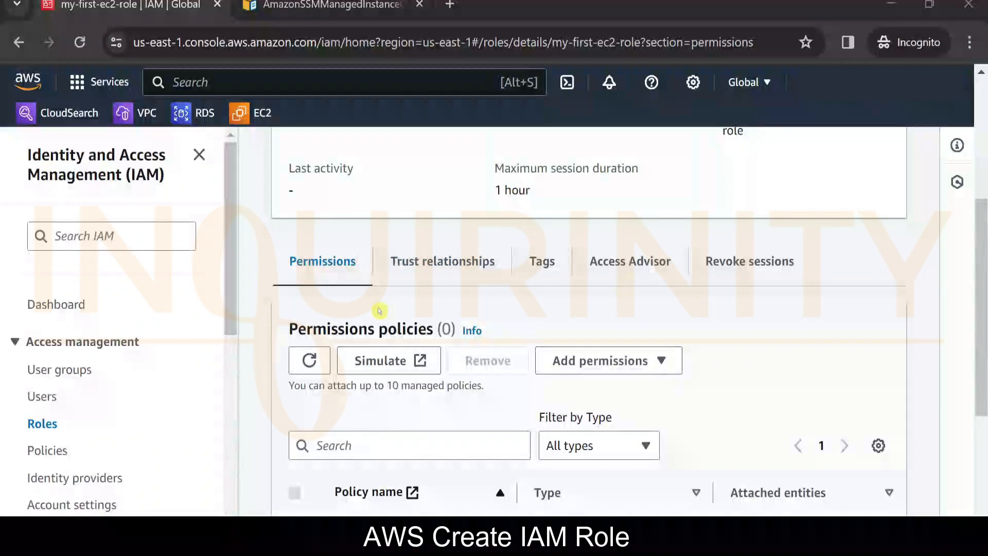
scroll(464, 325, up, 3)
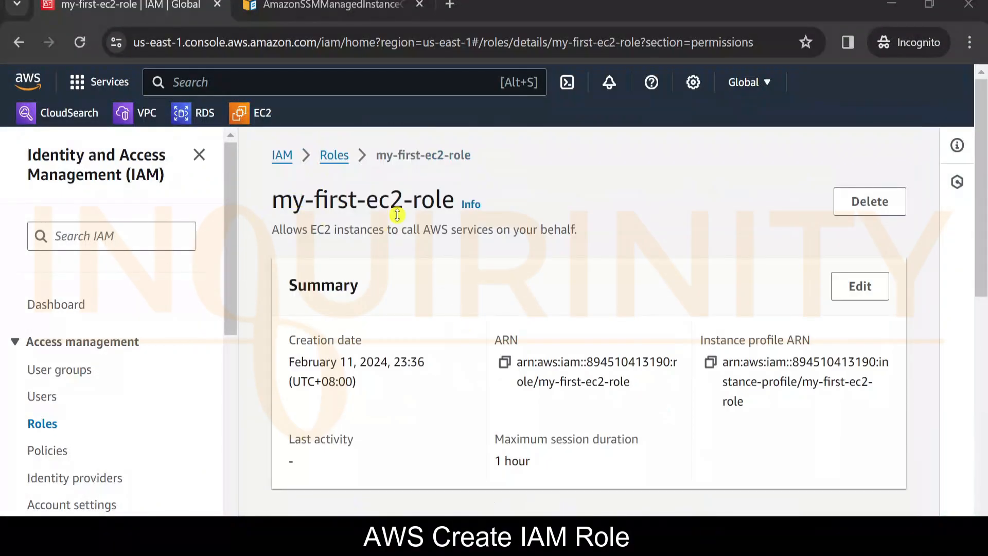
scroll(456, 327, down, 6)
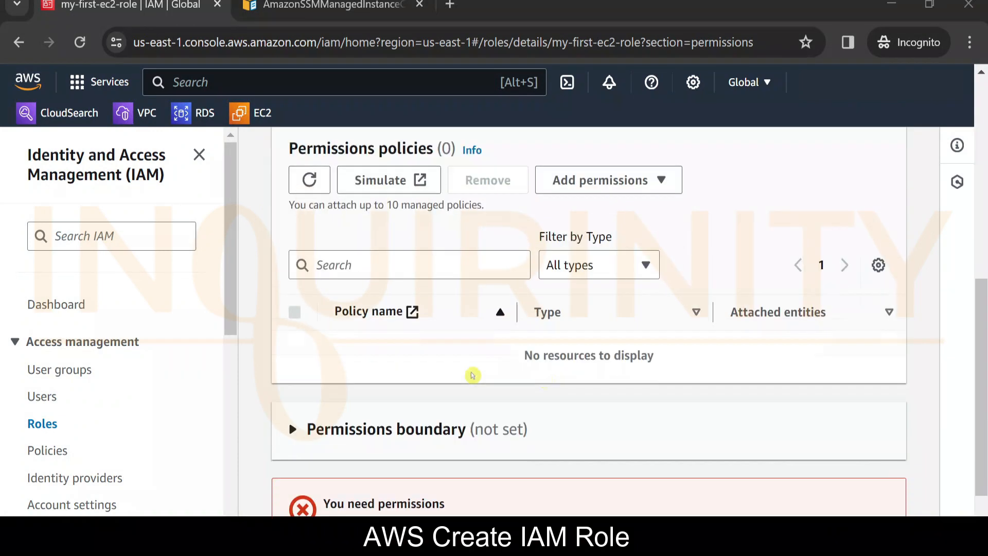
click(612, 188)
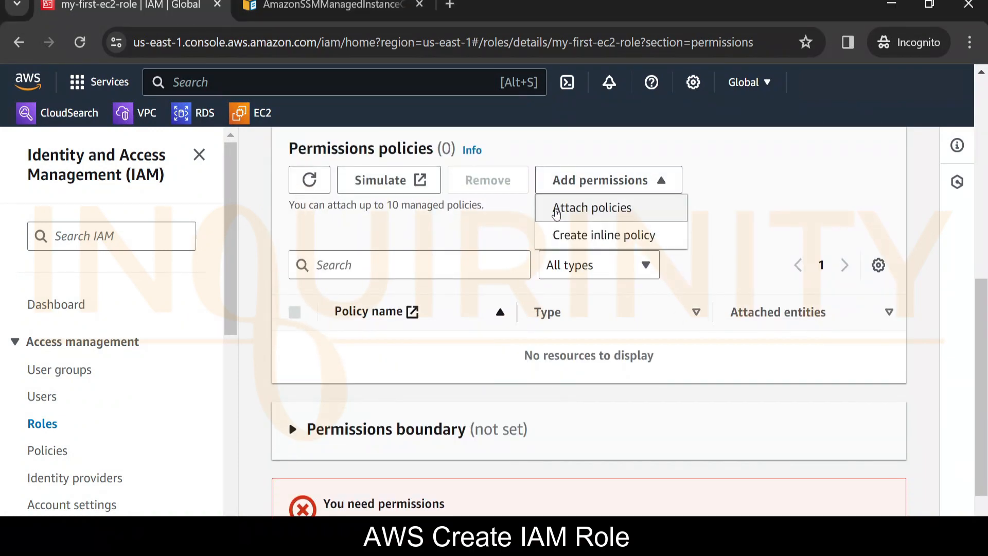
click(591, 211)
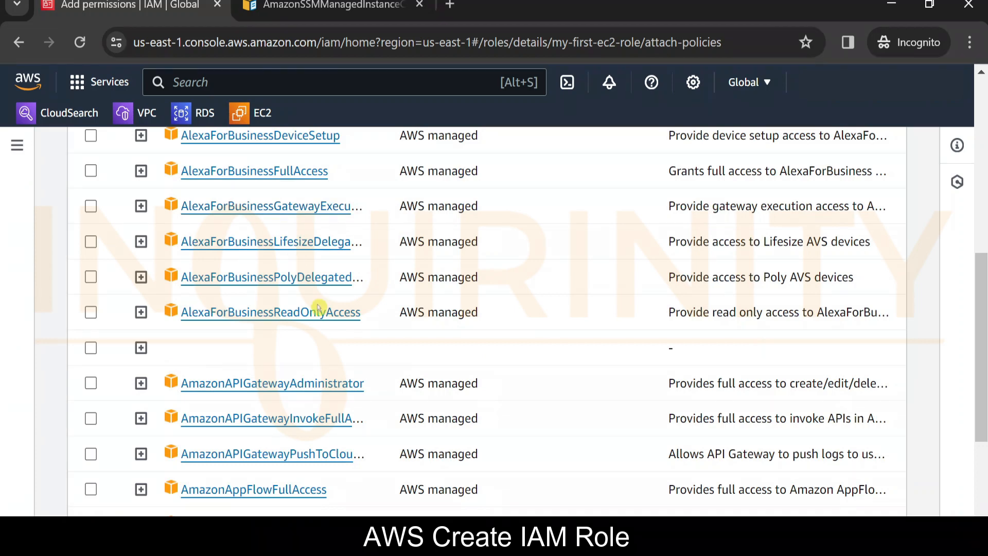
Search the other permissions policies for ssm and widen the policy name column to show the full names.
scroll(318, 307, up, 5)
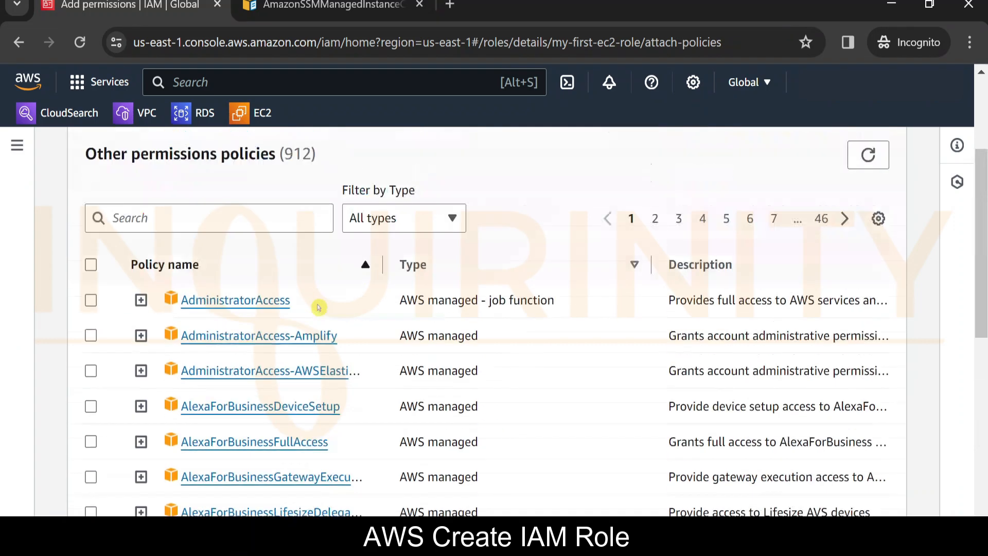
click(145, 219)
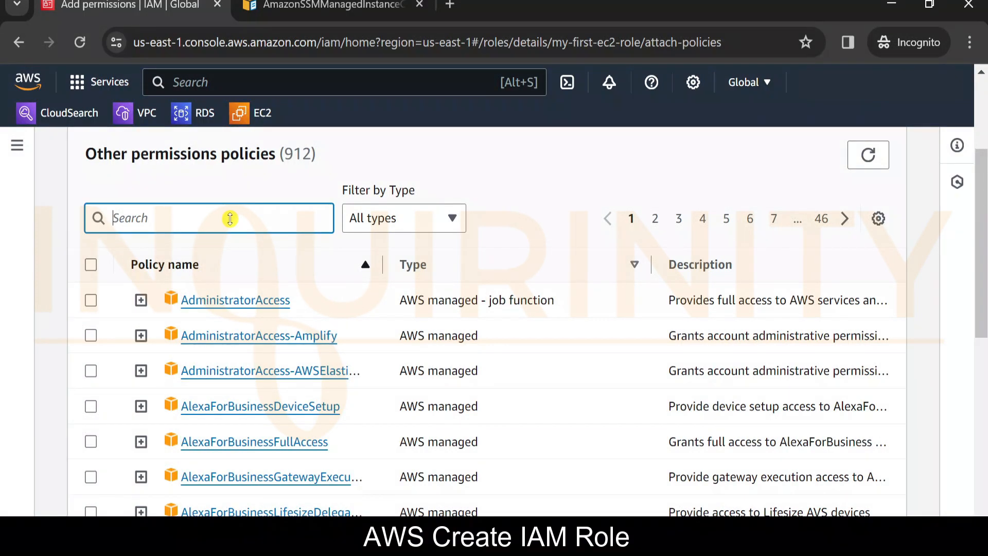
text(ssm)
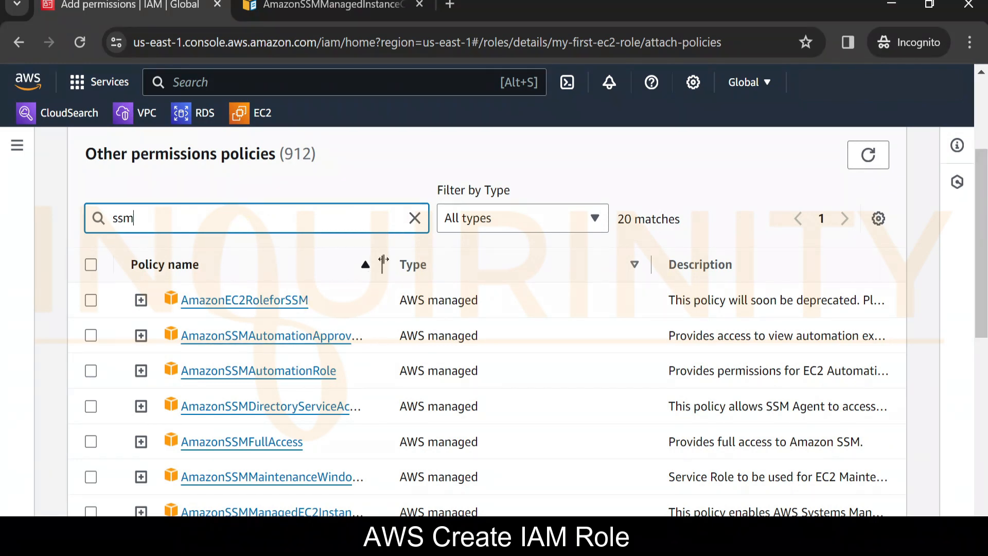
drag(383, 260, 452, 260)
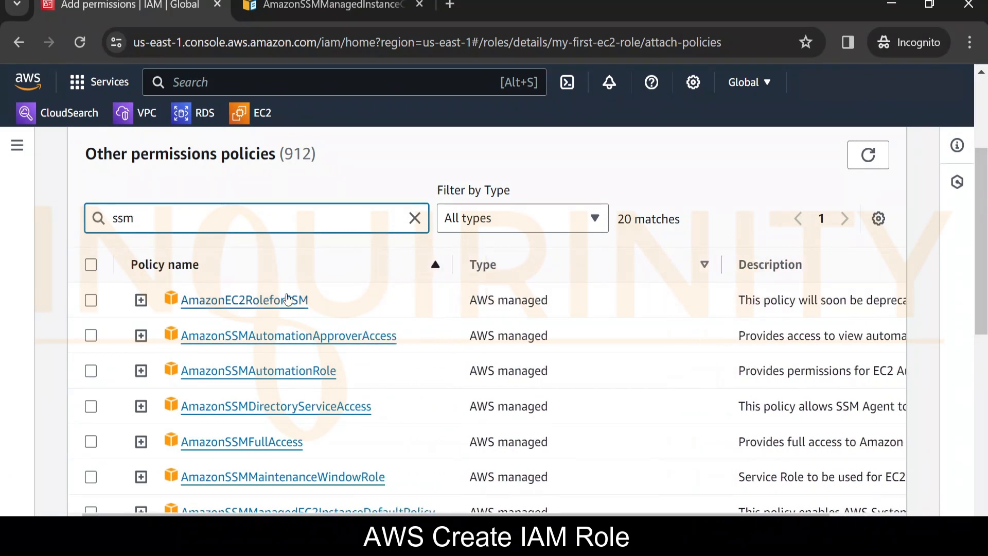
Select the AmazonSSMManagedInstanceCore policy and add it to the role's permissions.
scroll(287, 300, down, 2)
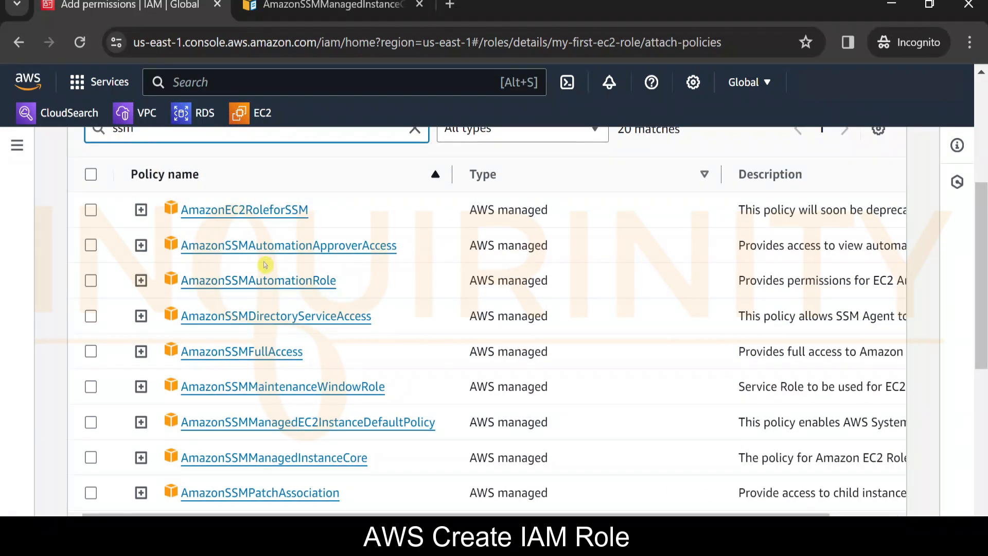
scroll(202, 416, down, 2)
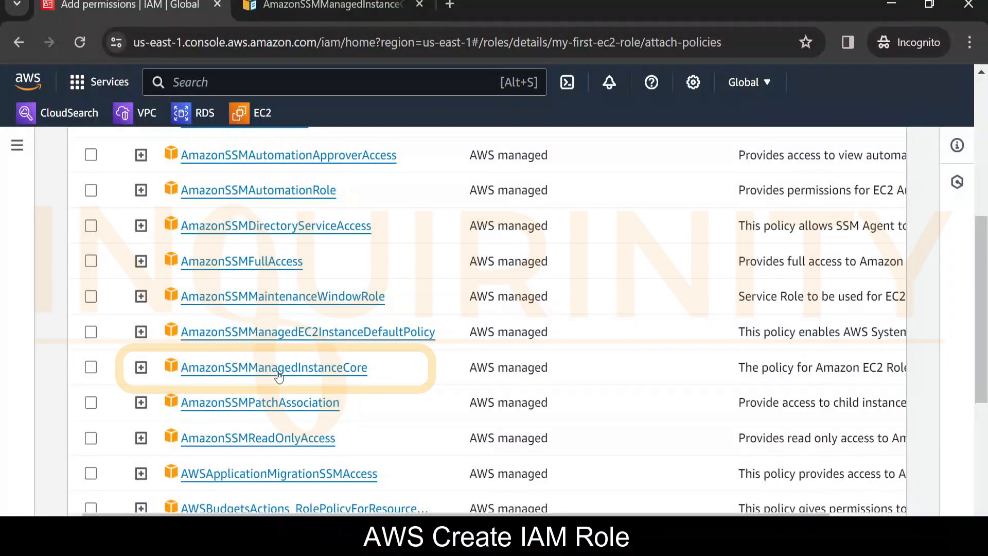
drag(440, 514, 503, 513)
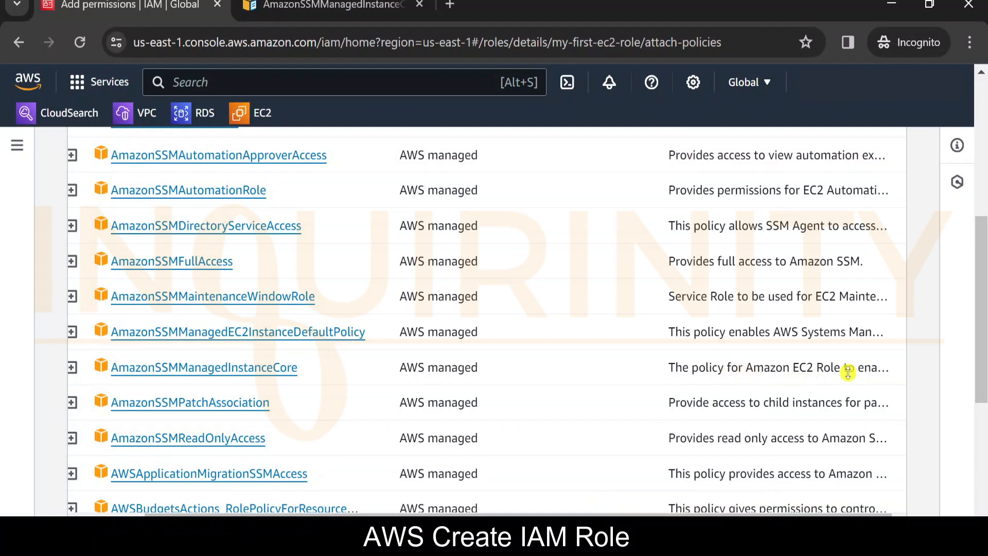
drag(468, 514, 406, 514)
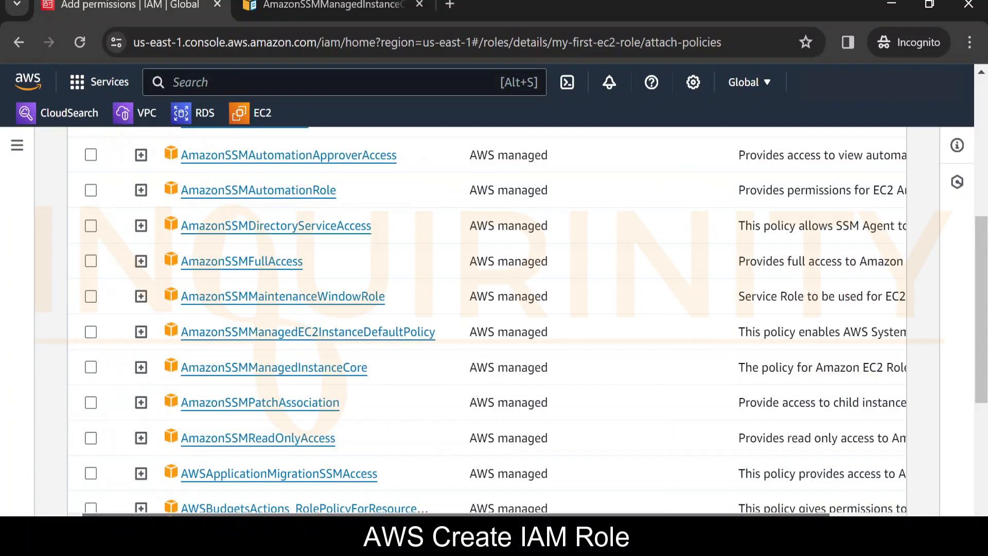
click(91, 367)
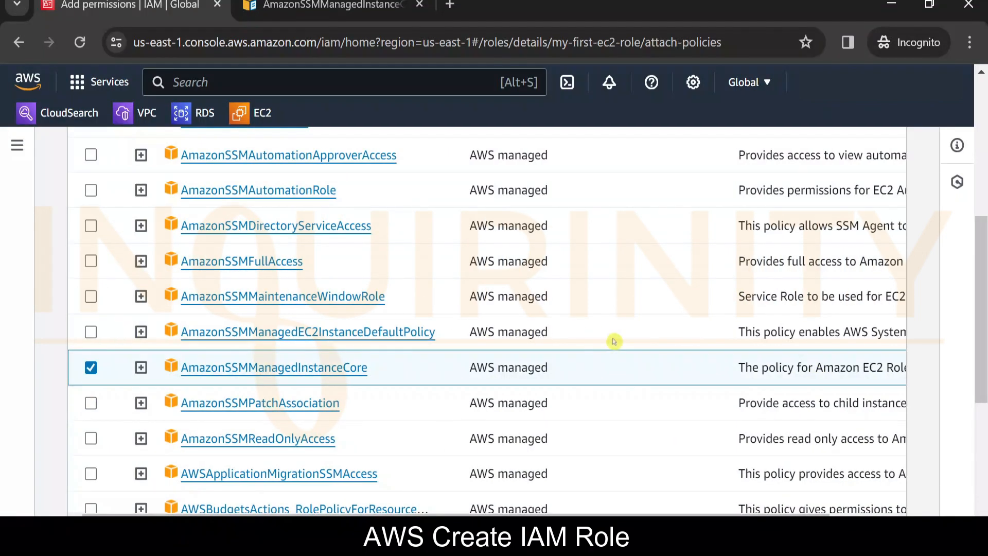
scroll(571, 306, down, 2)
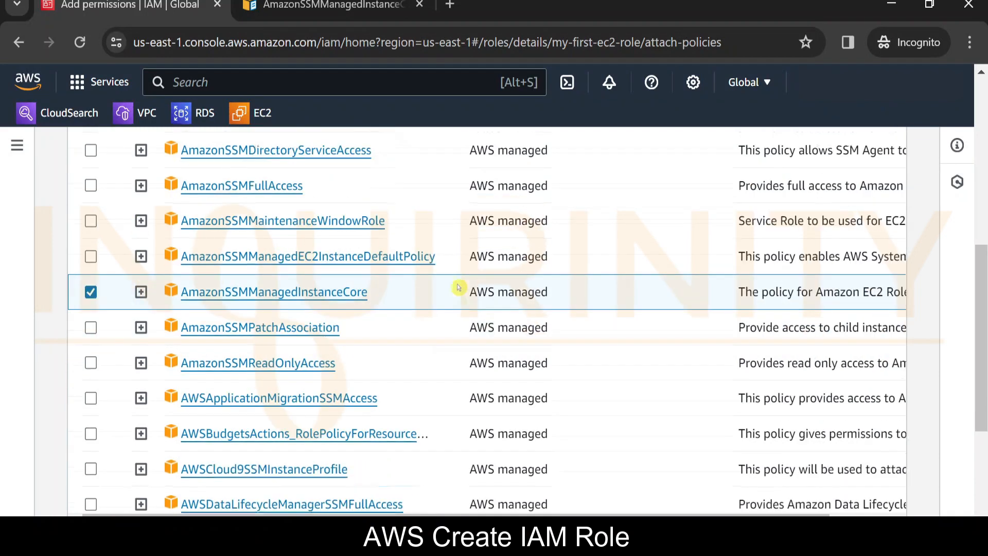
scroll(570, 306, down, 2)
scroll(600, 314, up, 5)
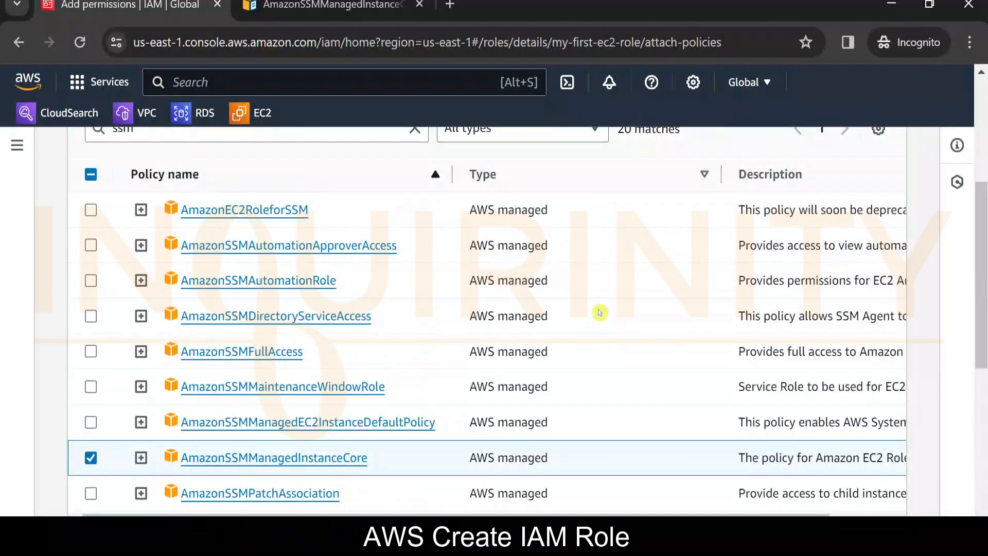
scroll(657, 386, down, 10)
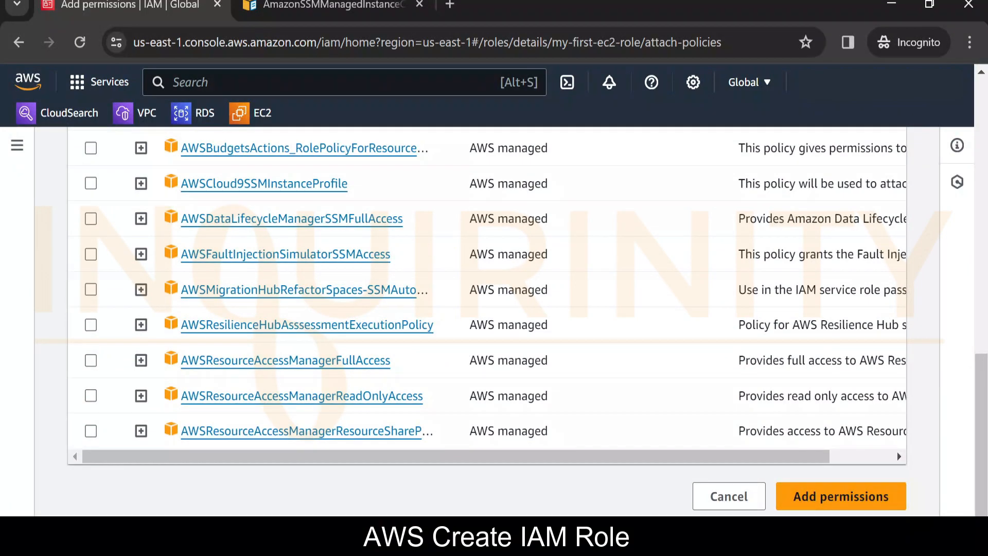
click(848, 502)
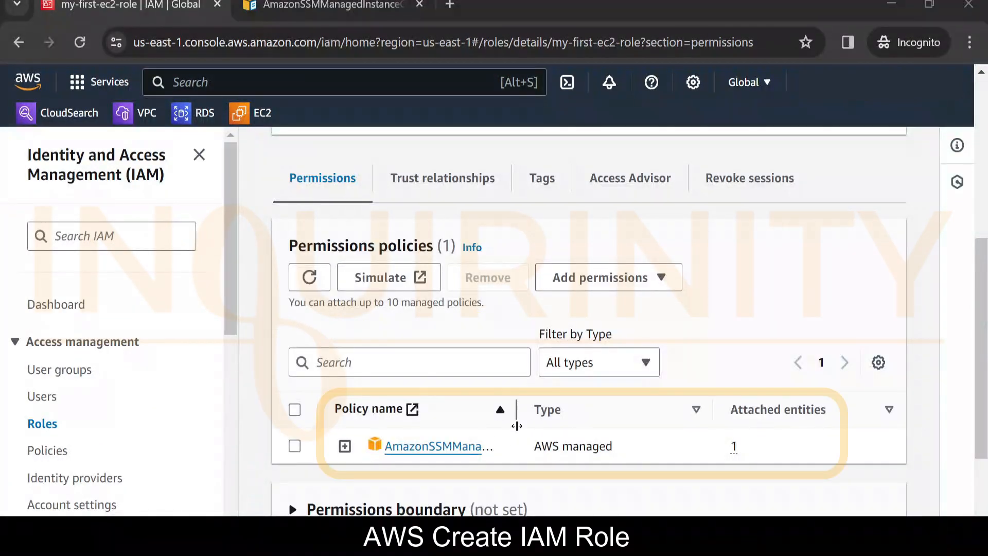
Widen the policy name column and check the role's attached policy and summary.
drag(516, 411, 629, 410)
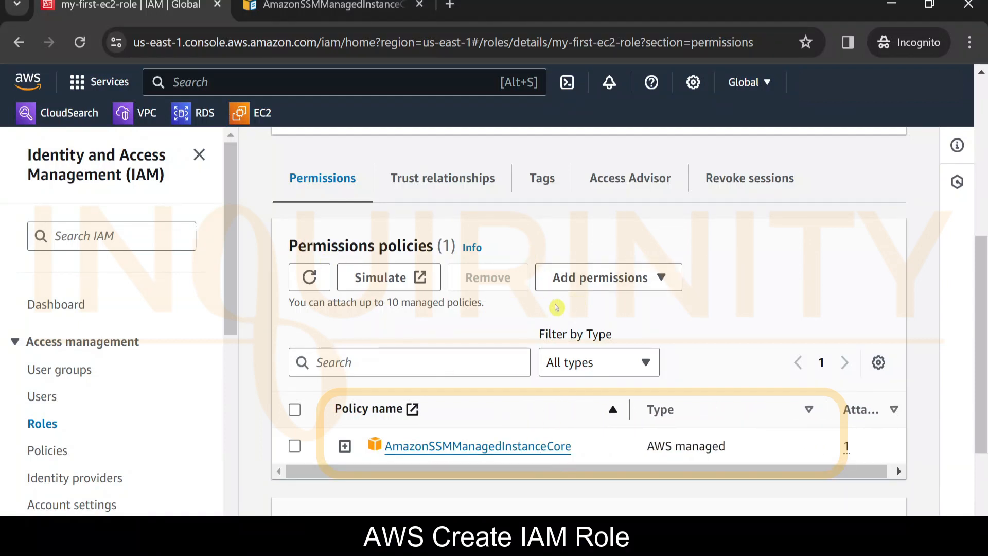
scroll(427, 340, up, 5)
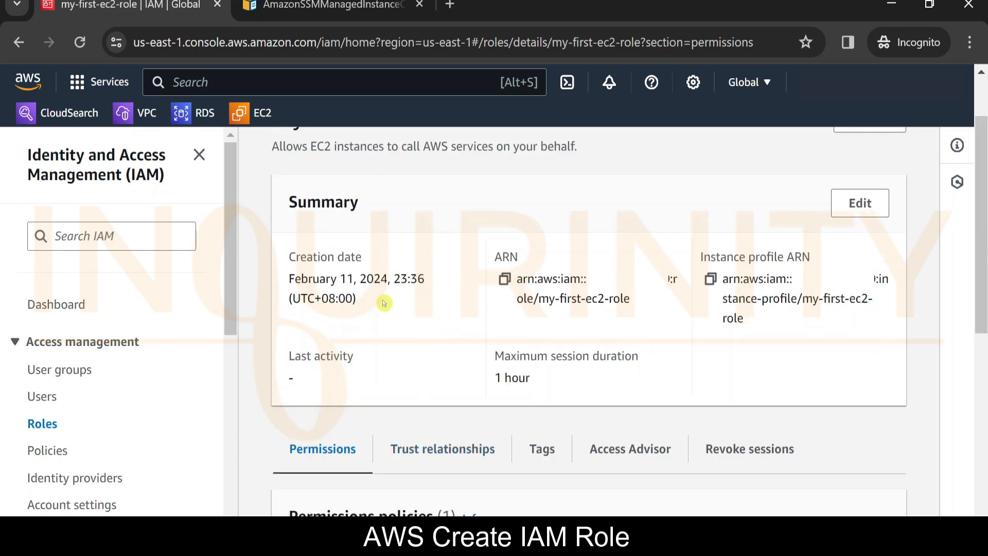
scroll(381, 301, up, 2)
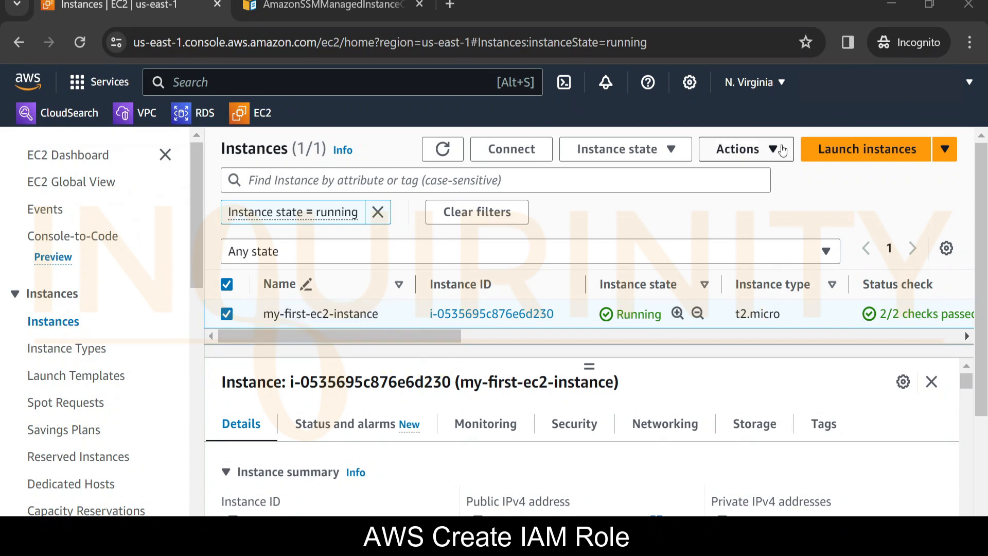
Open the IAM role modification for my-first-ec2-instance and choose my-first-ec2-role as its role.
click(769, 149)
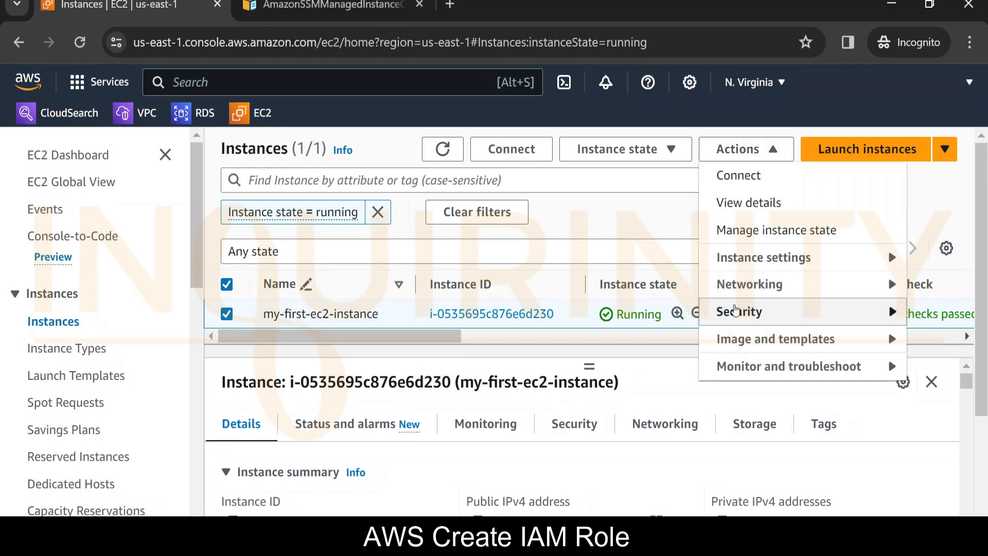
click(741, 319)
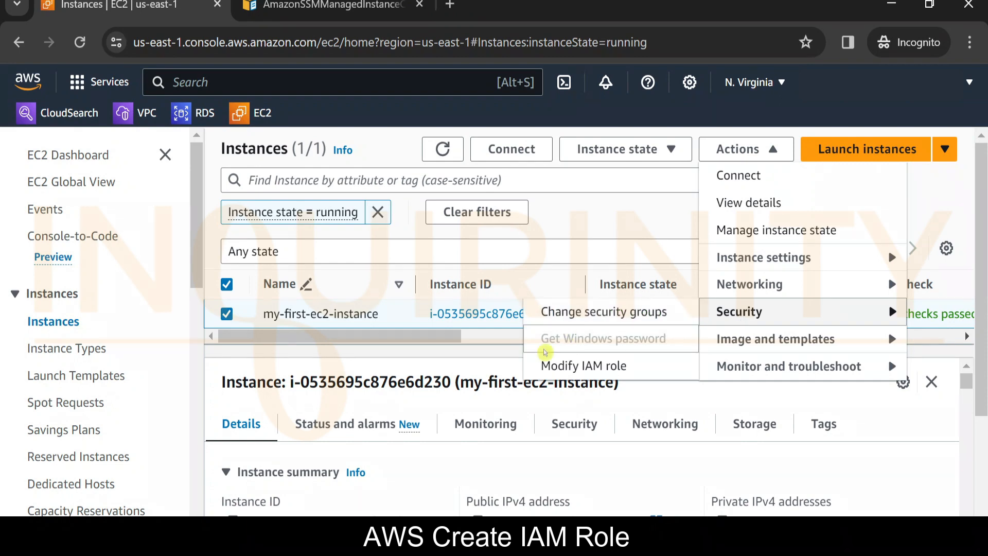
click(571, 369)
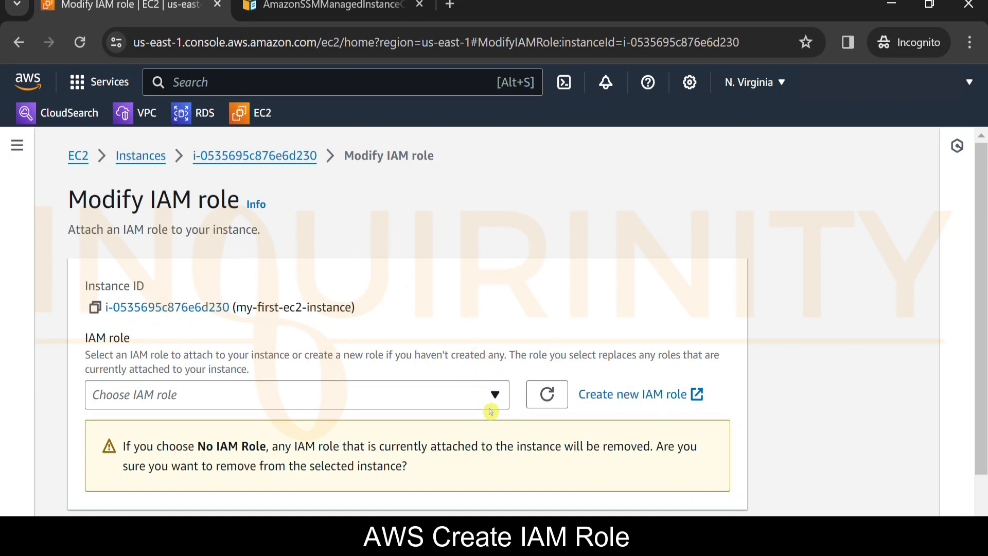
click(502, 402)
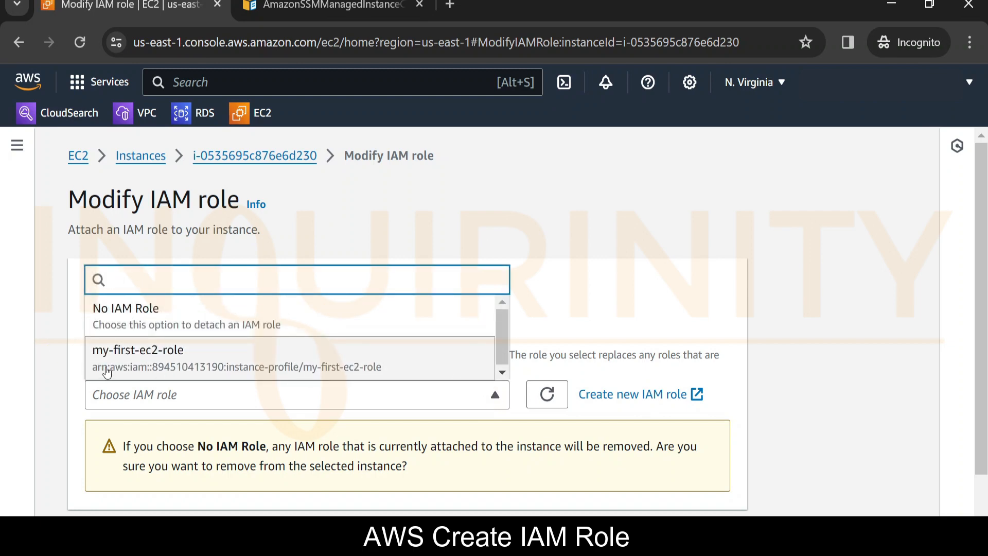
click(140, 361)
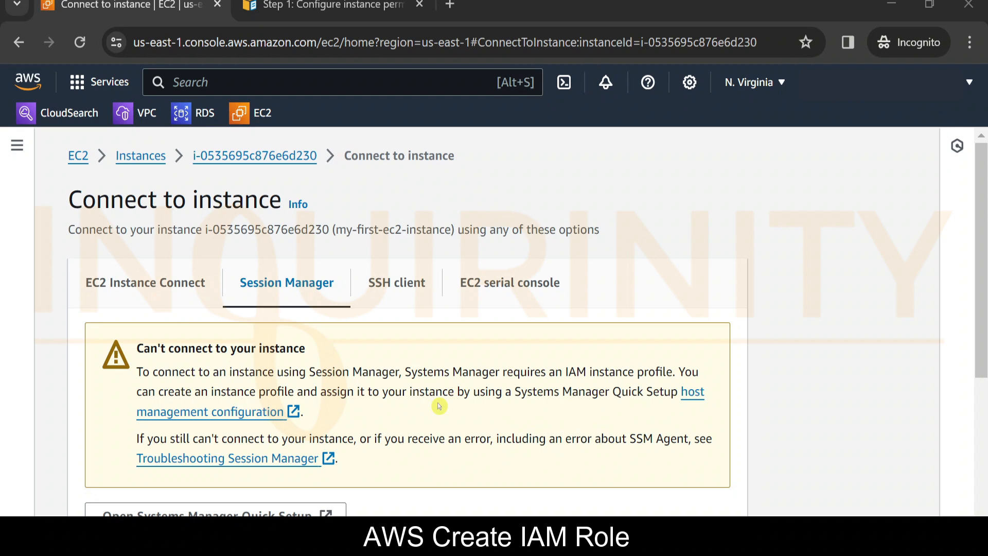
Reboot the running instance my-first-ec2-instance.
key(ctrl+Tab)
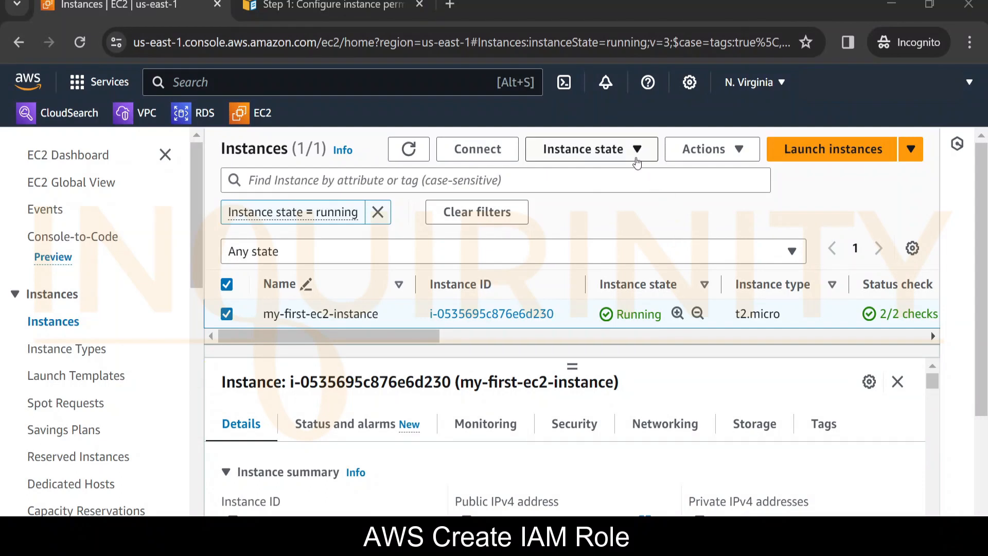
click(589, 153)
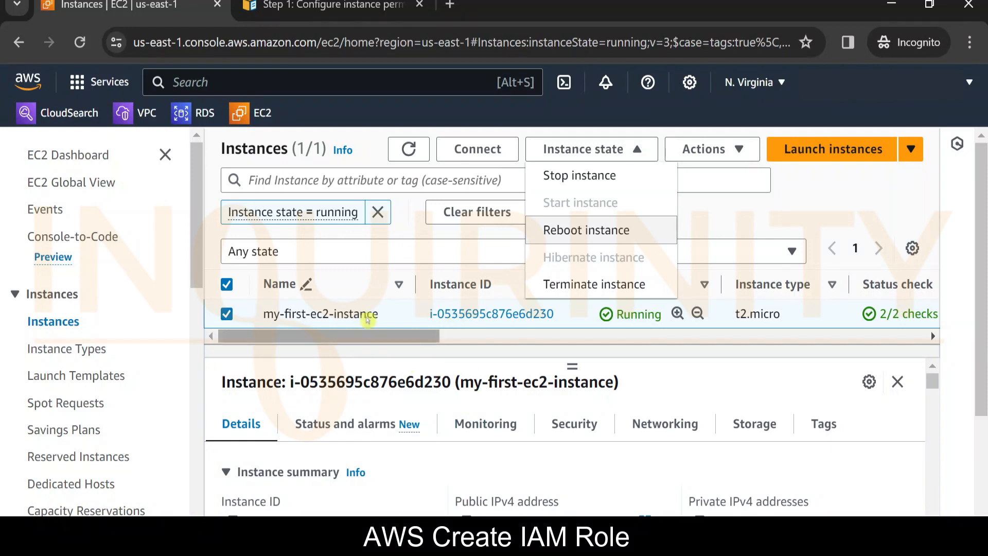
key(Down)
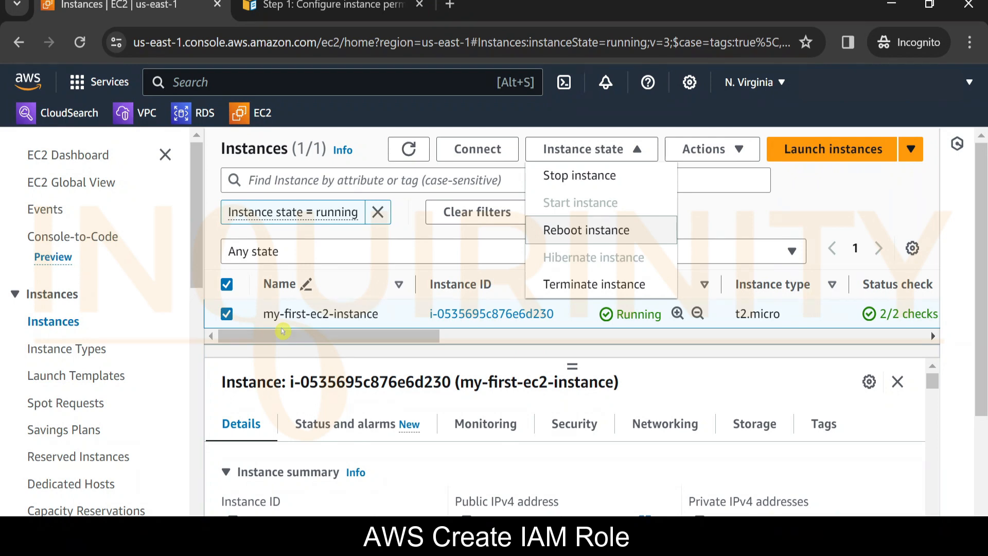
click(672, 373)
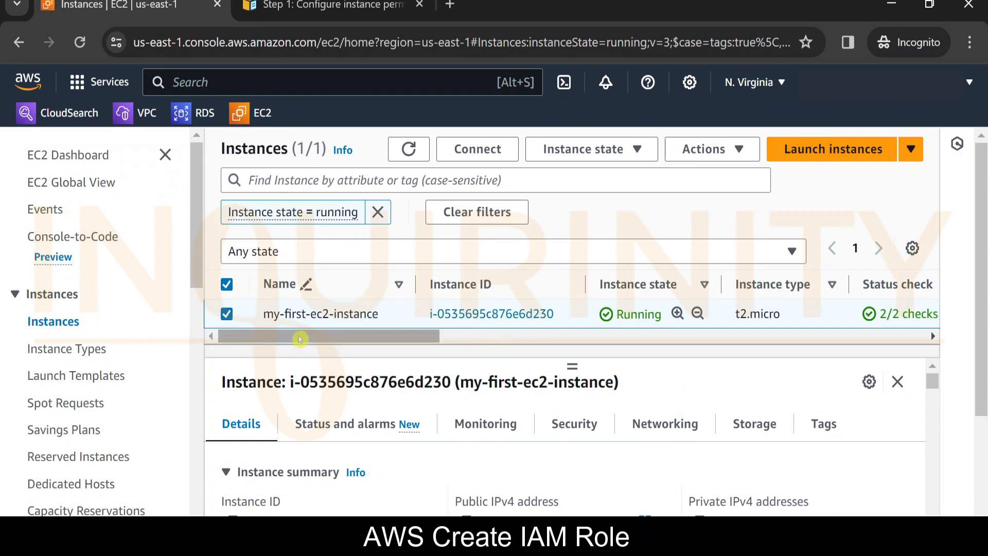
click(595, 152)
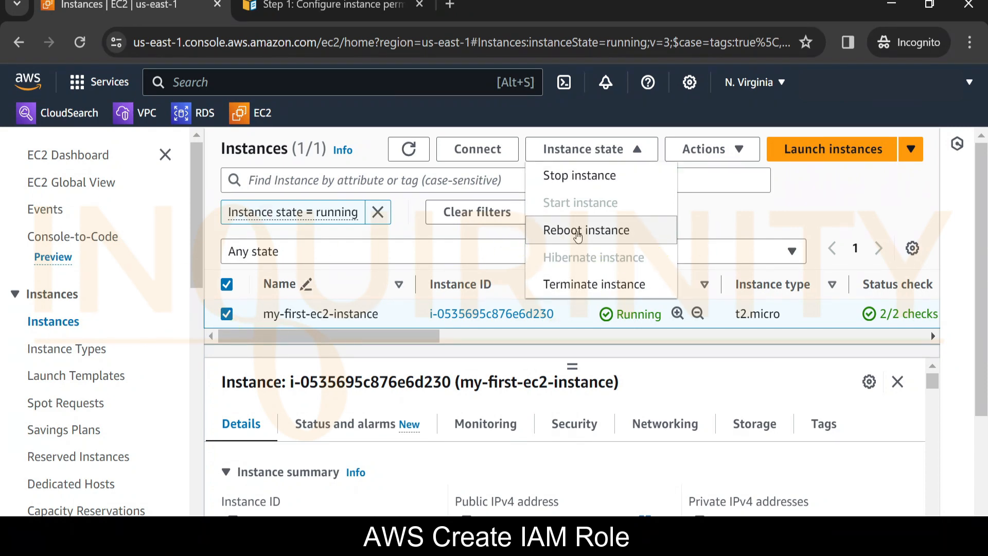
click(577, 234)
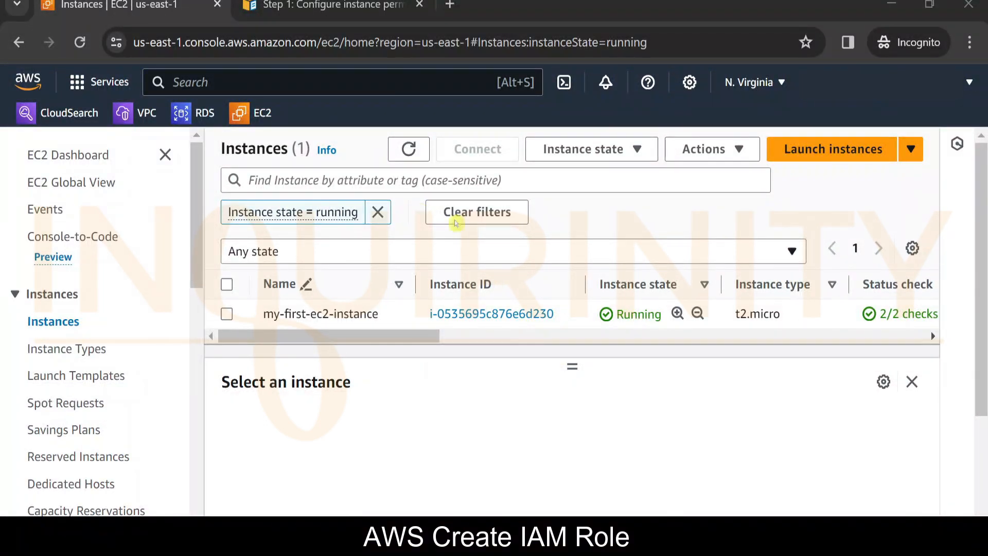
Connect to my-first-ec2-instance through Session Manager.
click(227, 314)
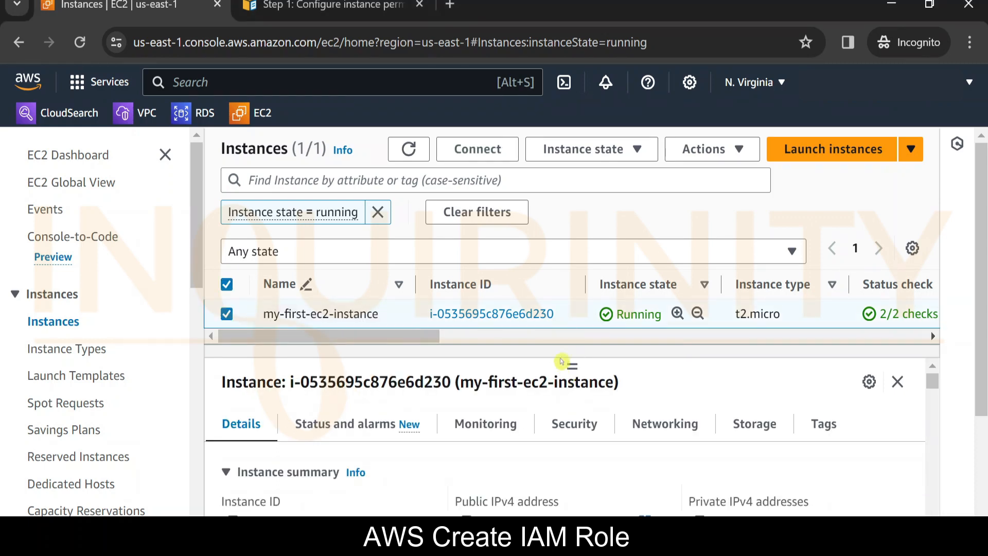
click(491, 149)
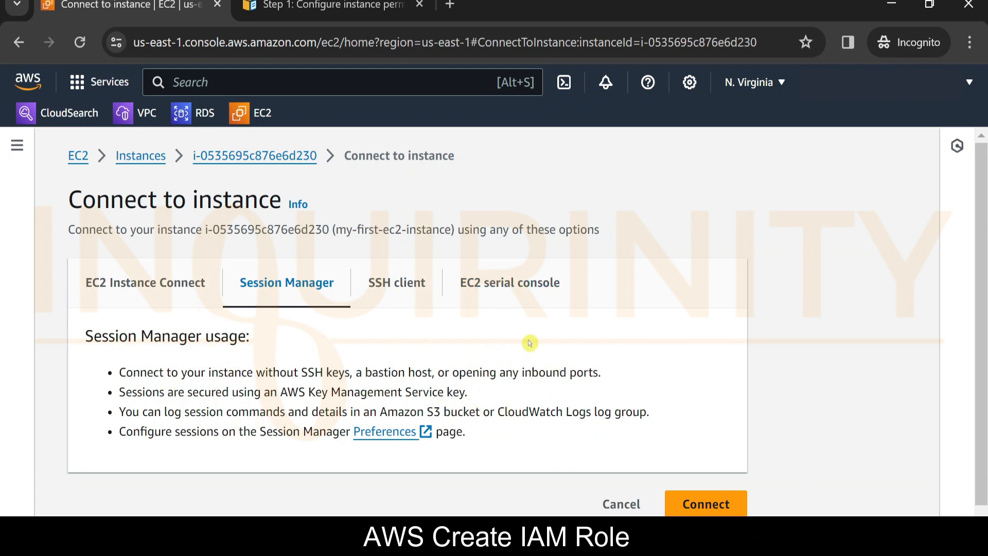
scroll(540, 350, down, 1)
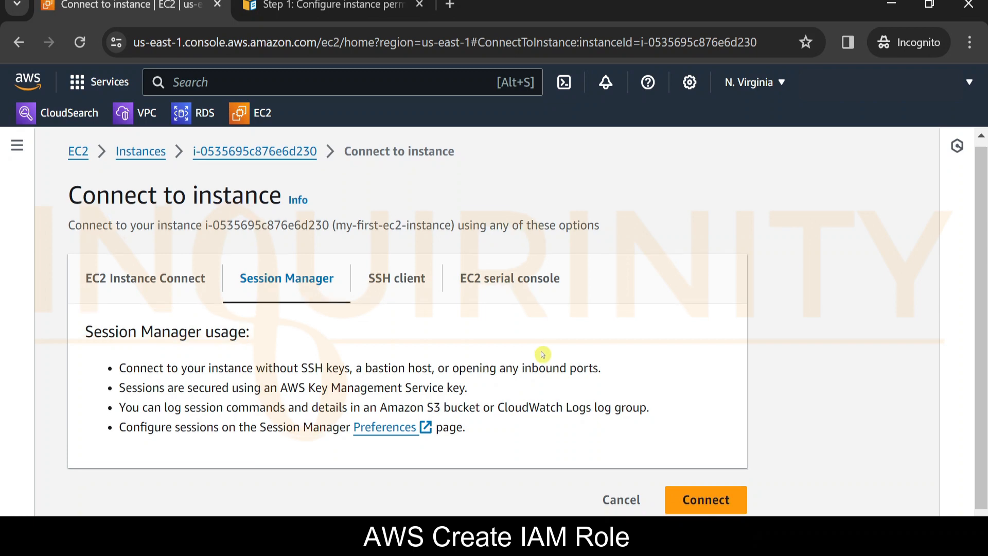
click(706, 497)
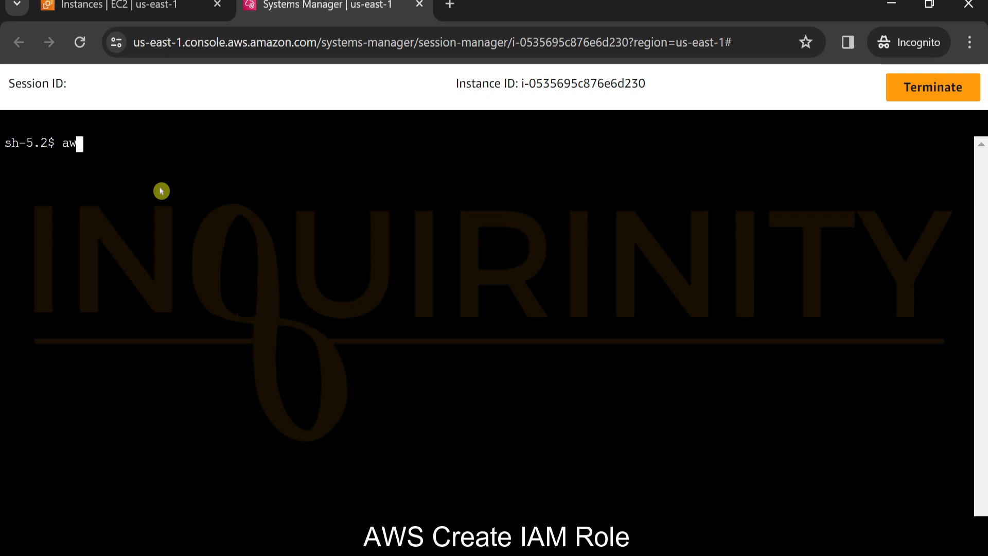
Check the installed AWS CLI version with aws --version and clear the terminal.
text(s --version)
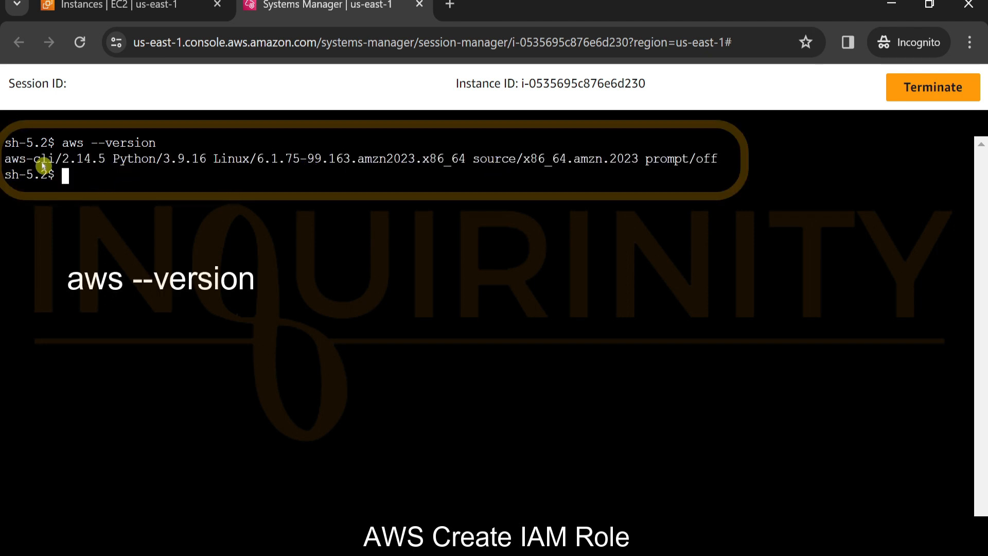
text(clear)
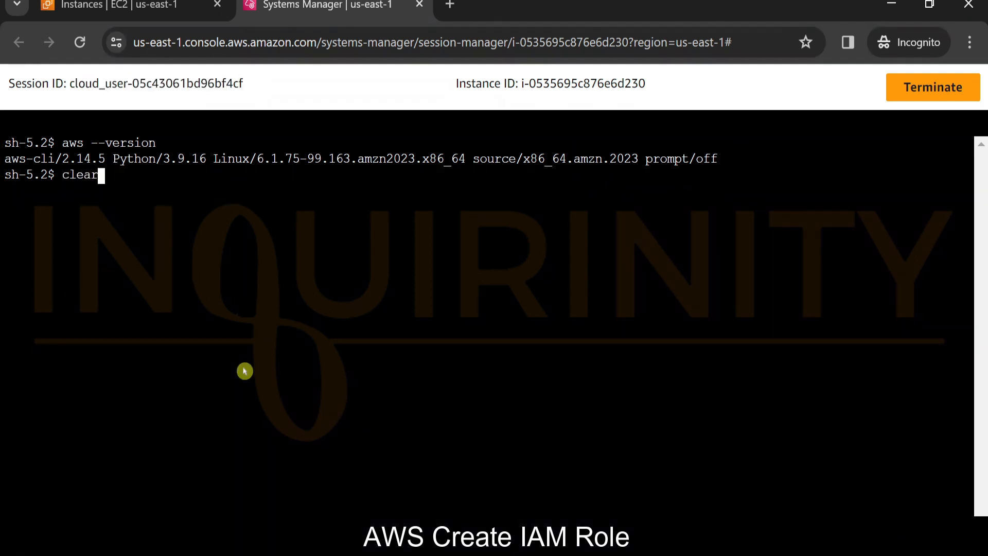
key(Return)
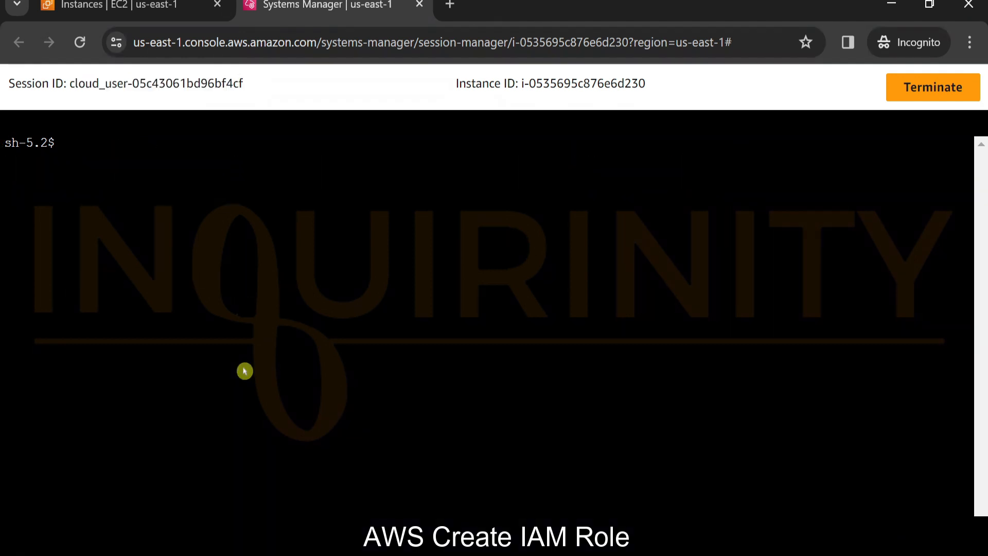
Query the caller identity with aws sts get-caller-identity and try to list the S3 buckets with aws s3 ls.
text(aws sts get-caller-)
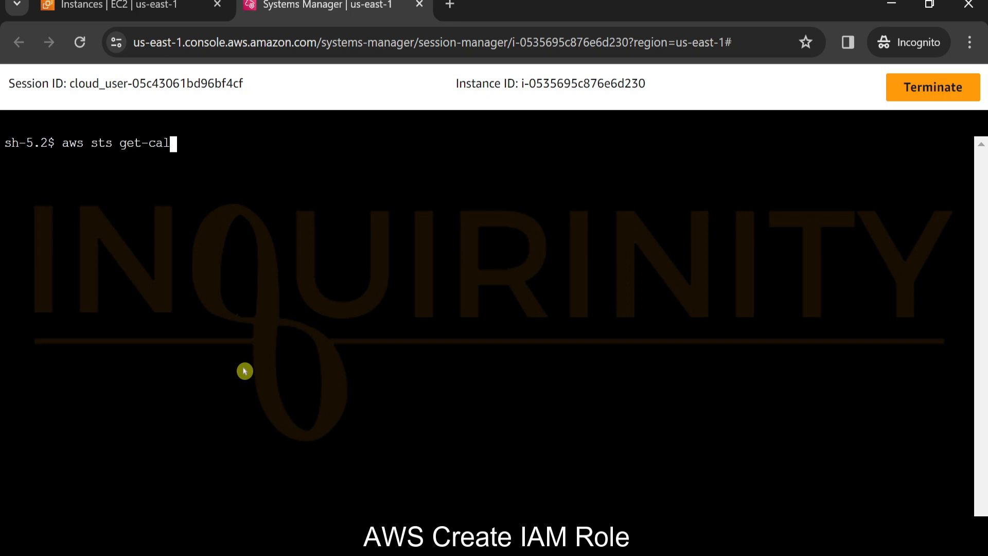
text(identity)
key(Return)
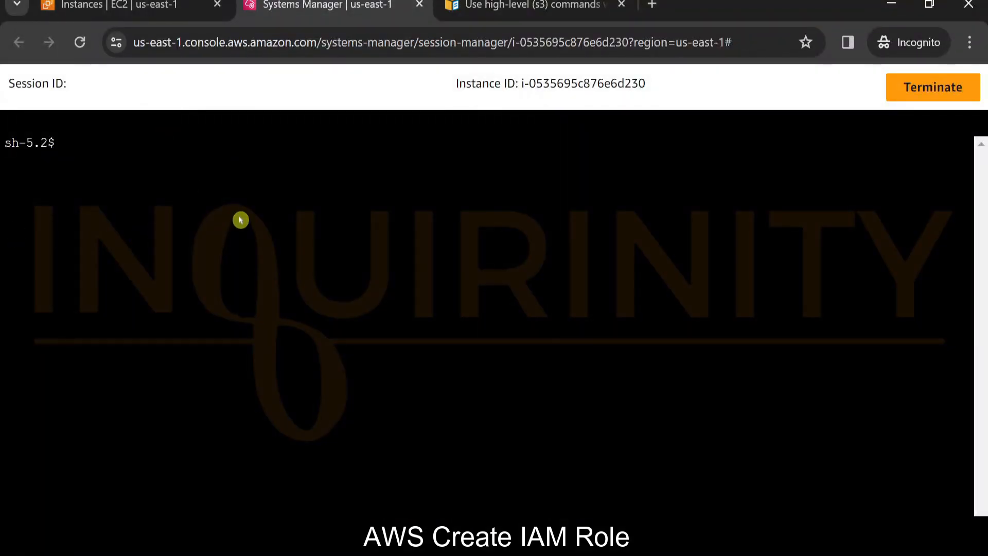
text(aws s3 ls)
key(Return)
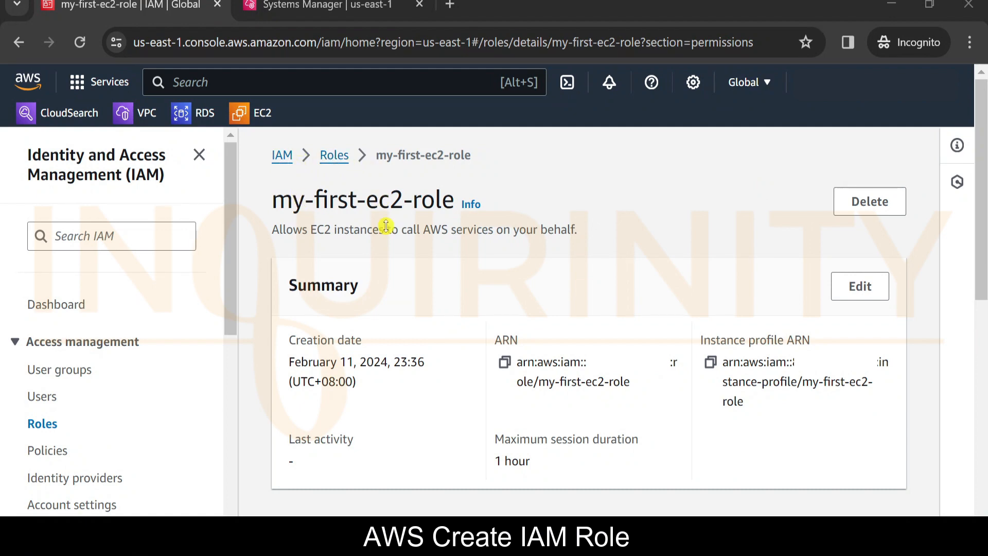
Check the permissions policies of my-first-ec2-role in IAM, widening the policy name column to show the full name.
scroll(397, 272, down, 5)
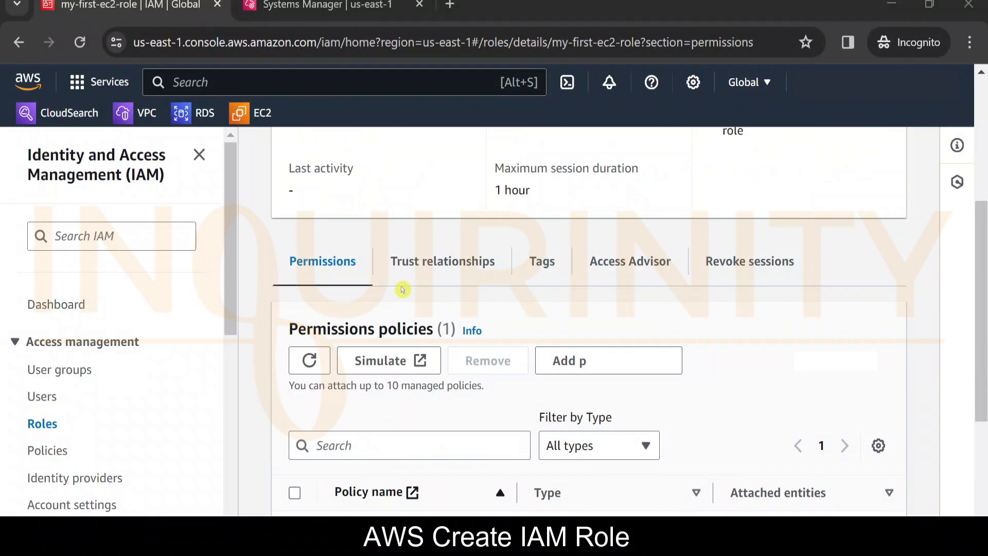
scroll(407, 341, down, 2)
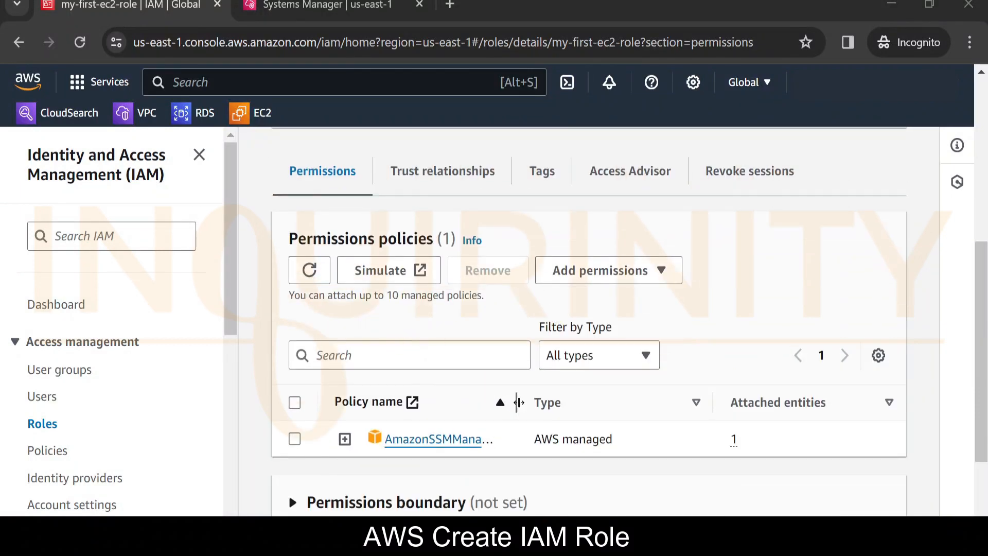
drag(517, 401, 591, 392)
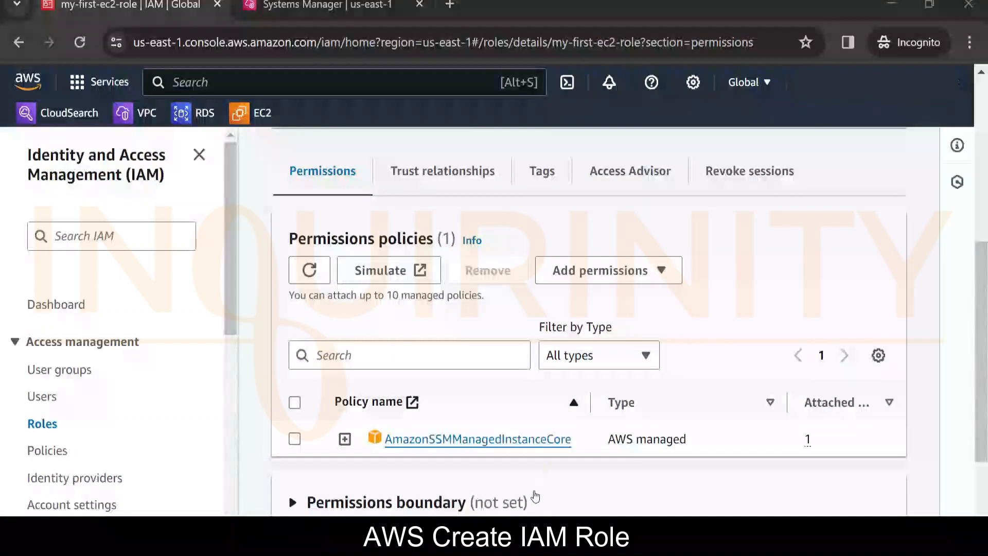
Search the managed policies for s3 and attach AmazonS3FullAccess to my-first-ec2-role.
click(620, 272)
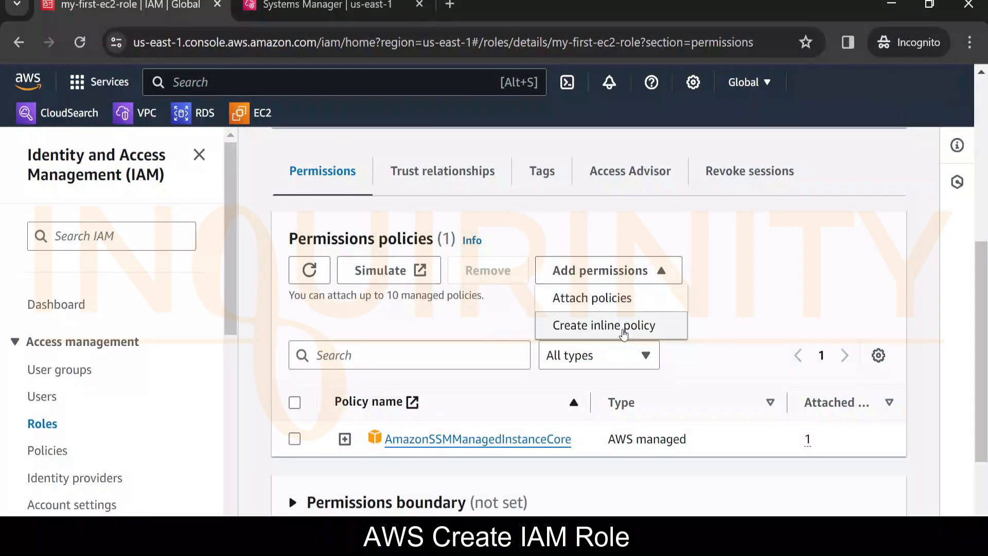
click(584, 304)
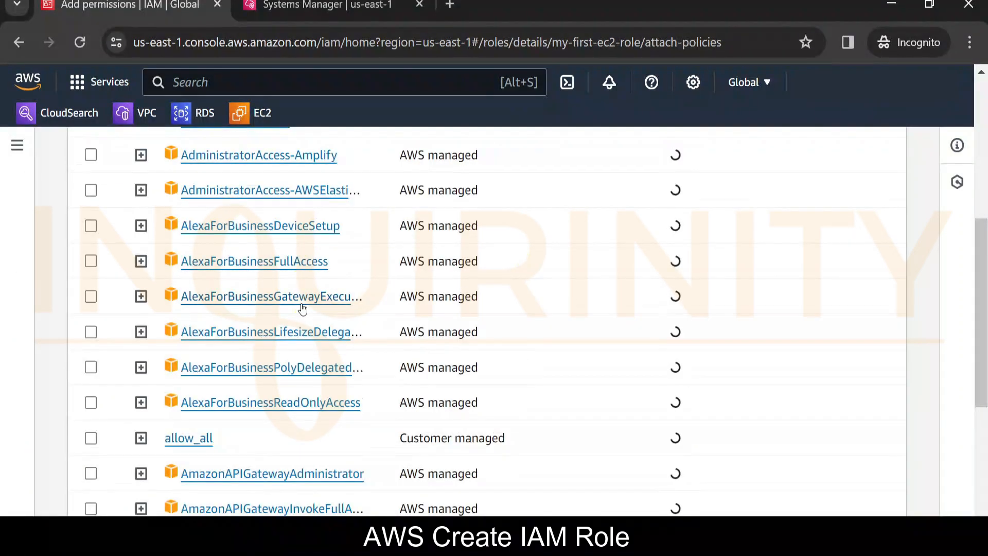
scroll(302, 309, up, 5)
click(154, 309)
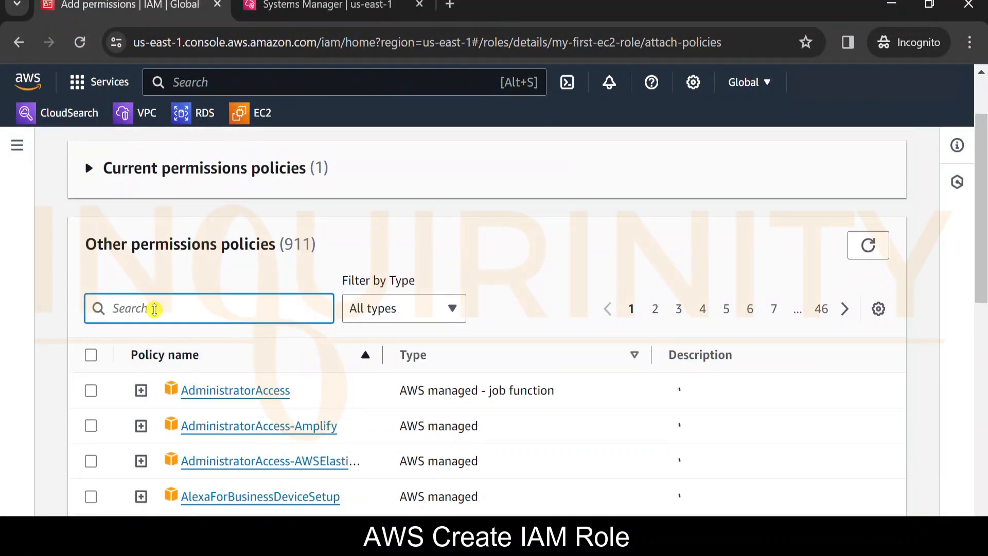
text(s3)
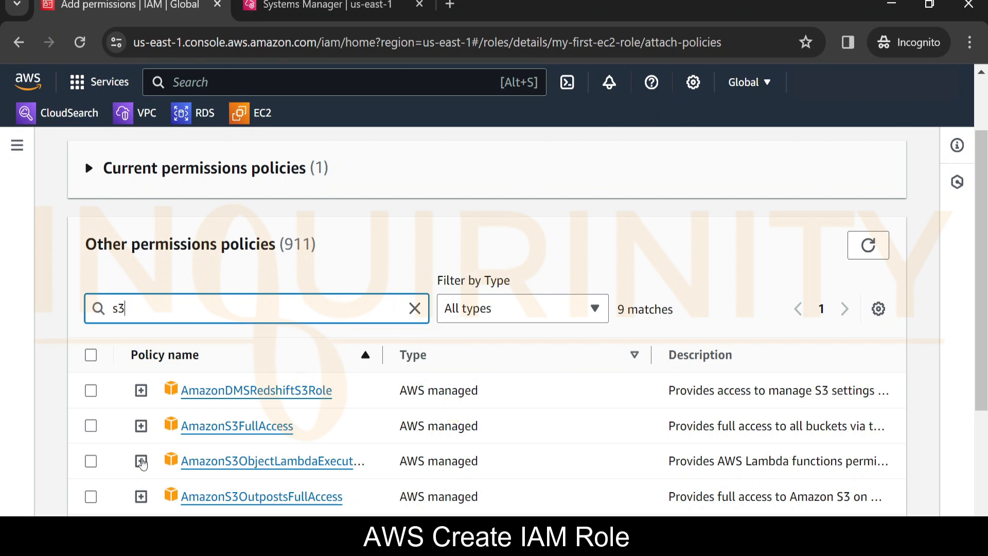
scroll(252, 446, down, 2)
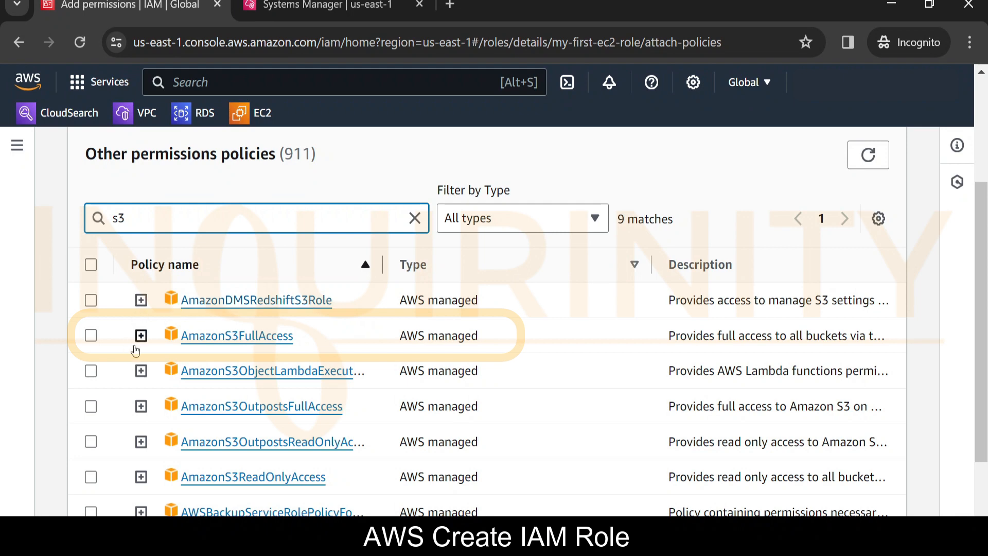
click(91, 337)
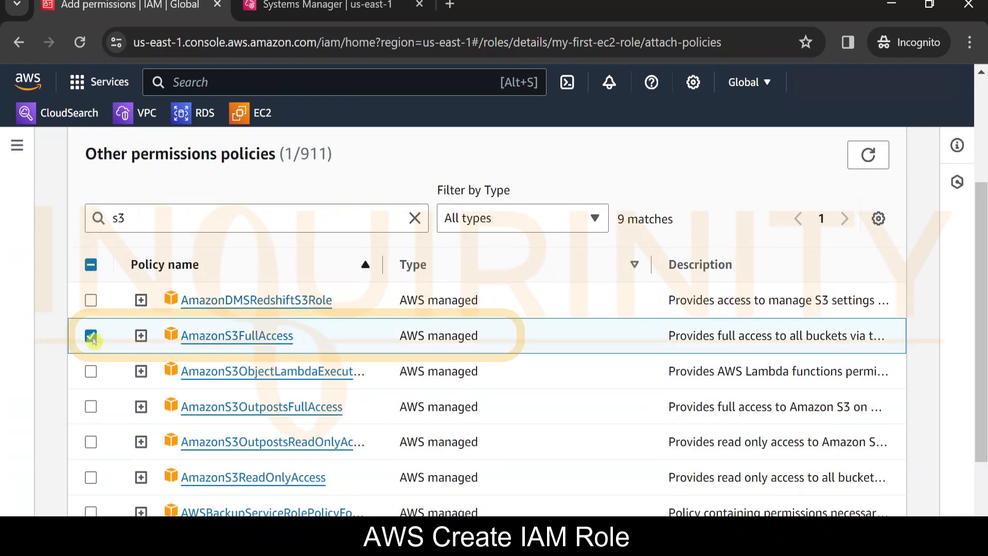
scroll(505, 408, down, 3)
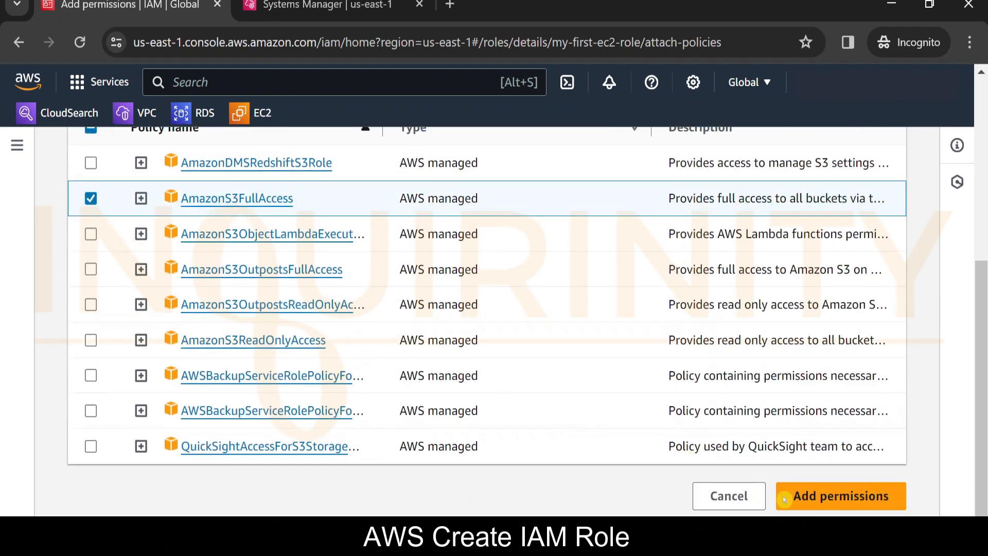
click(836, 497)
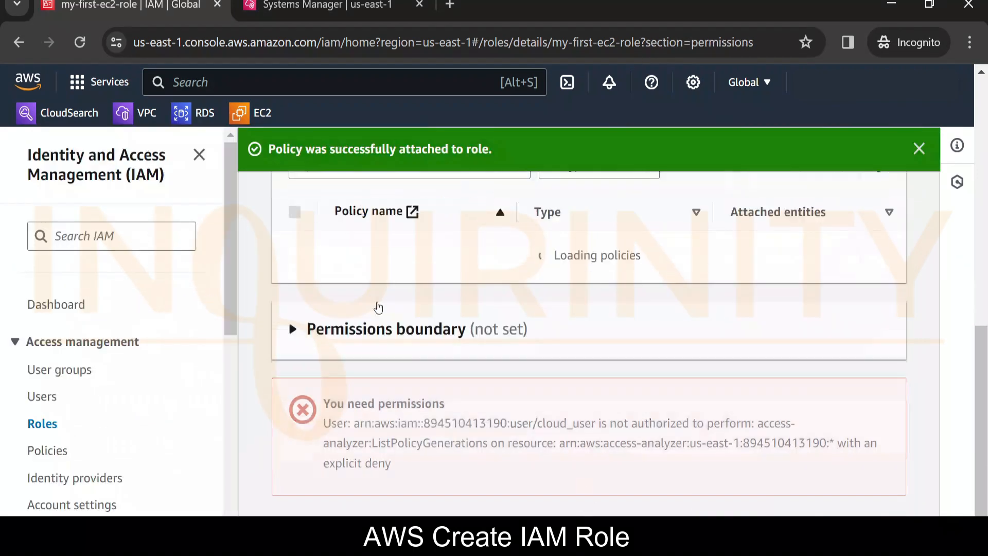
Review the summary and attached policies of my-first-ec2-role and the previous command output in the Session Manager terminal.
scroll(379, 308, up, 4)
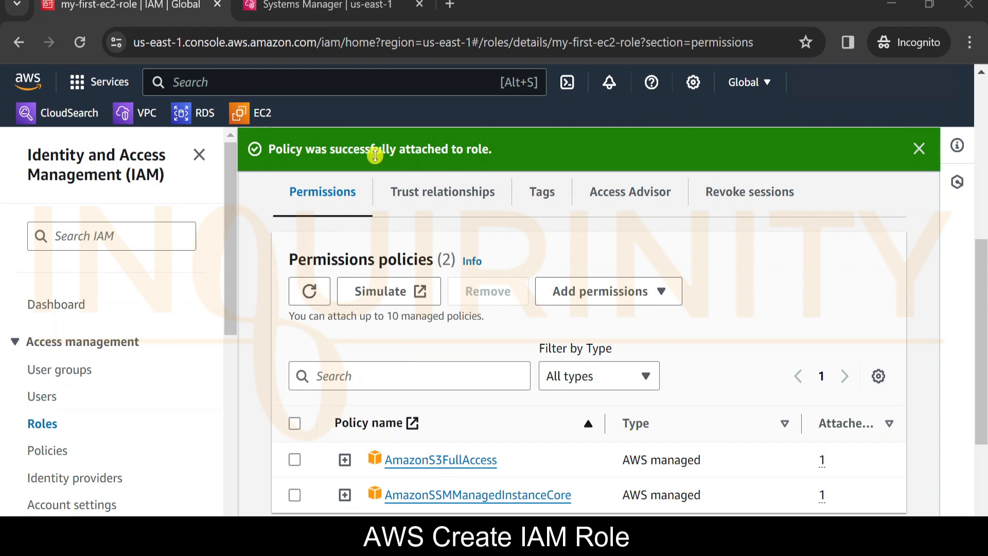
scroll(375, 345, up, 5)
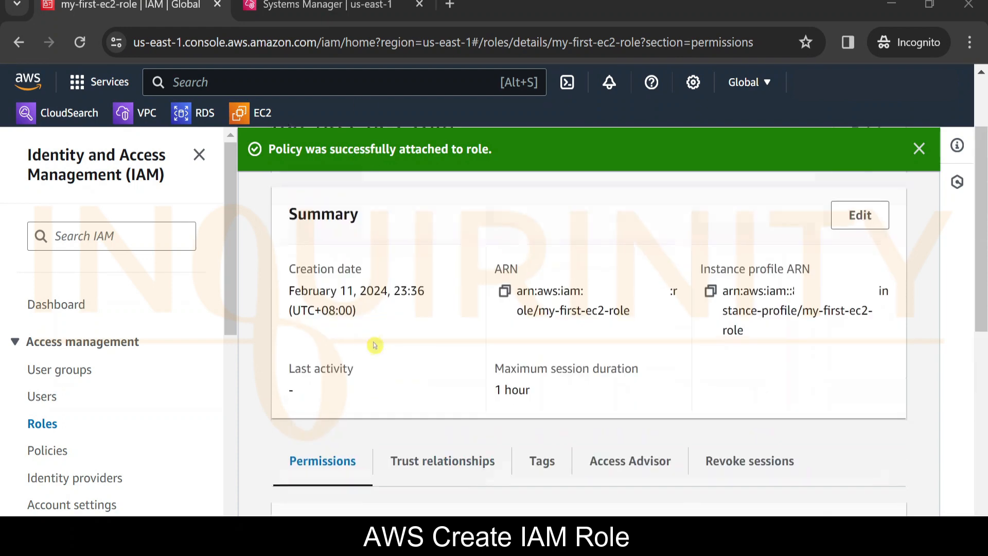
scroll(374, 345, up, 3)
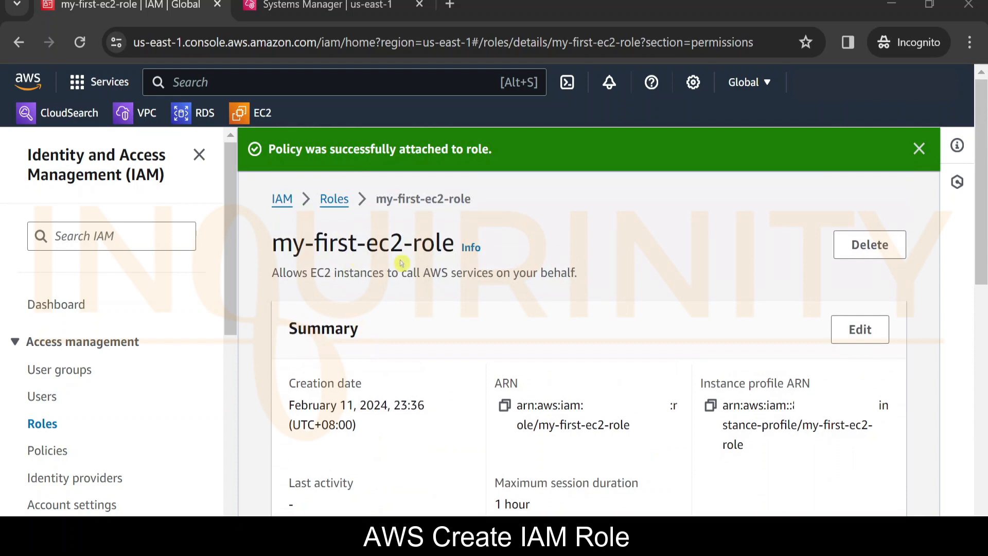
scroll(402, 263, down, 10)
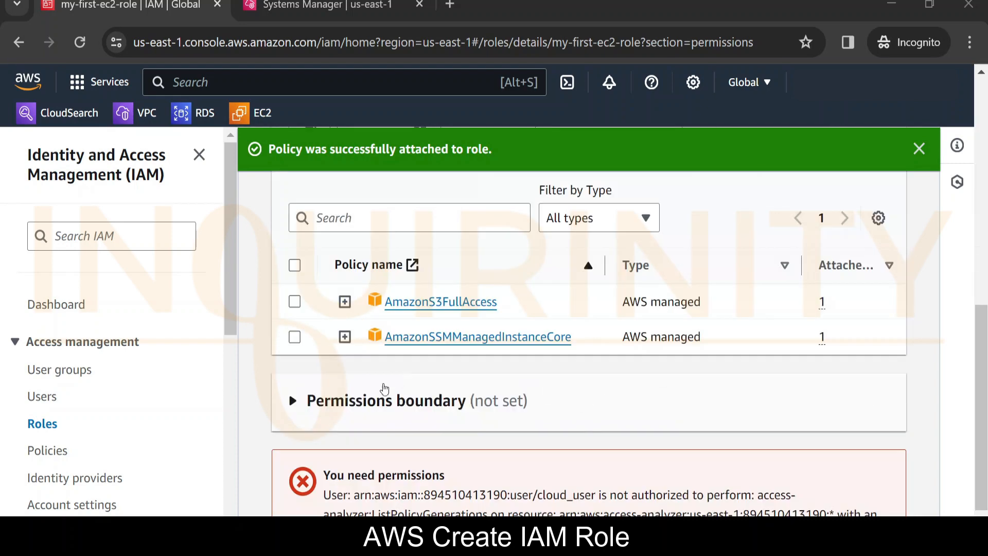
scroll(383, 388, up, 2)
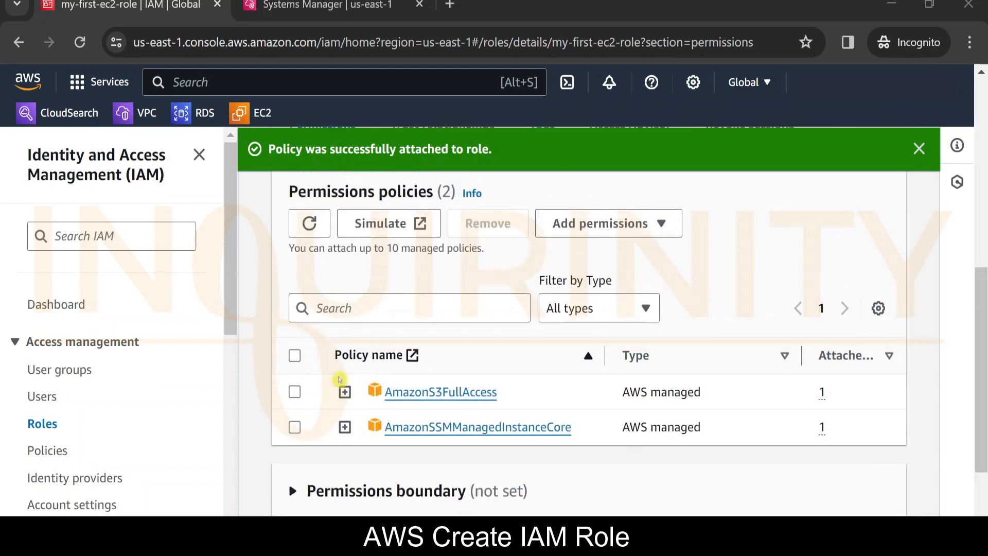
click(317, 6)
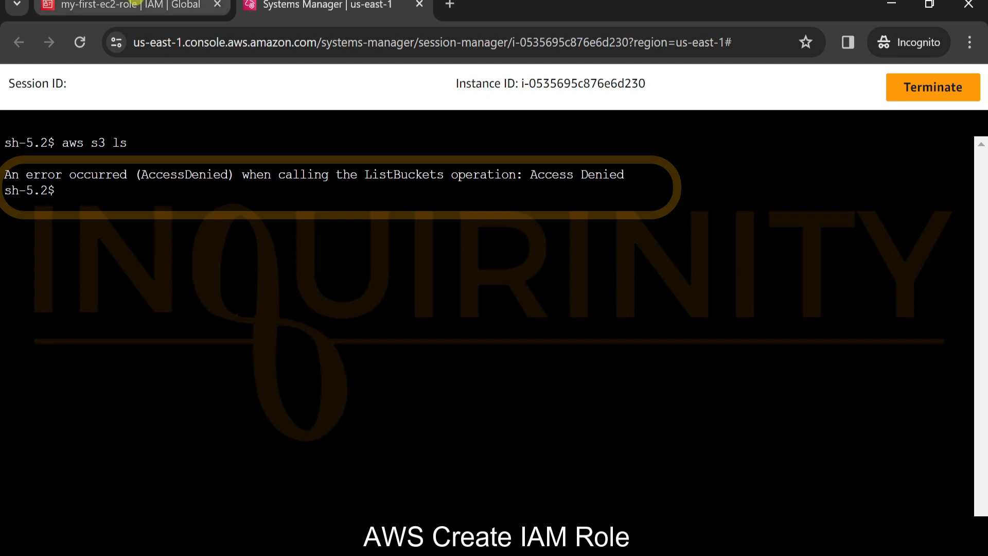
click(136, 5)
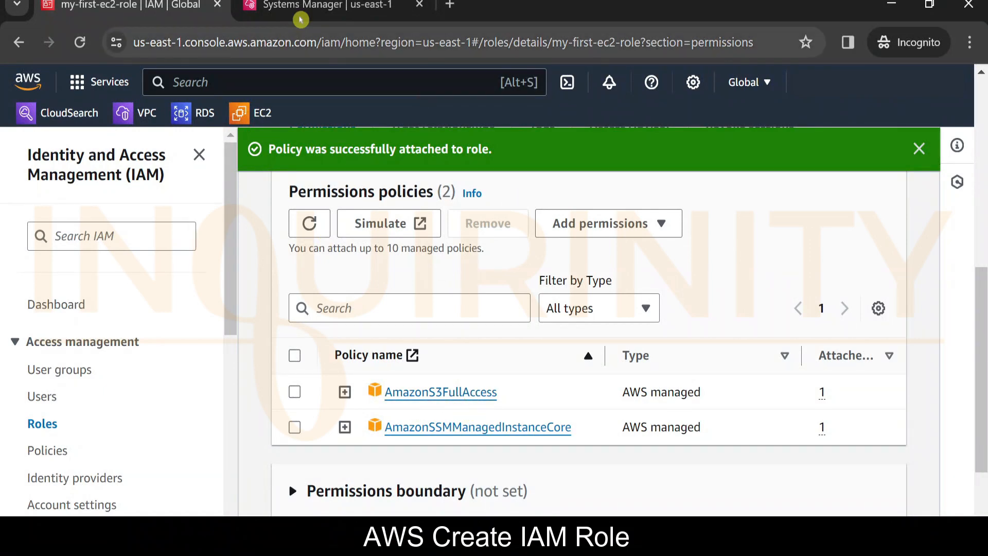
Return to the Session Manager terminal and rerun aws s3 ls to list the buckets.
click(314, 5)
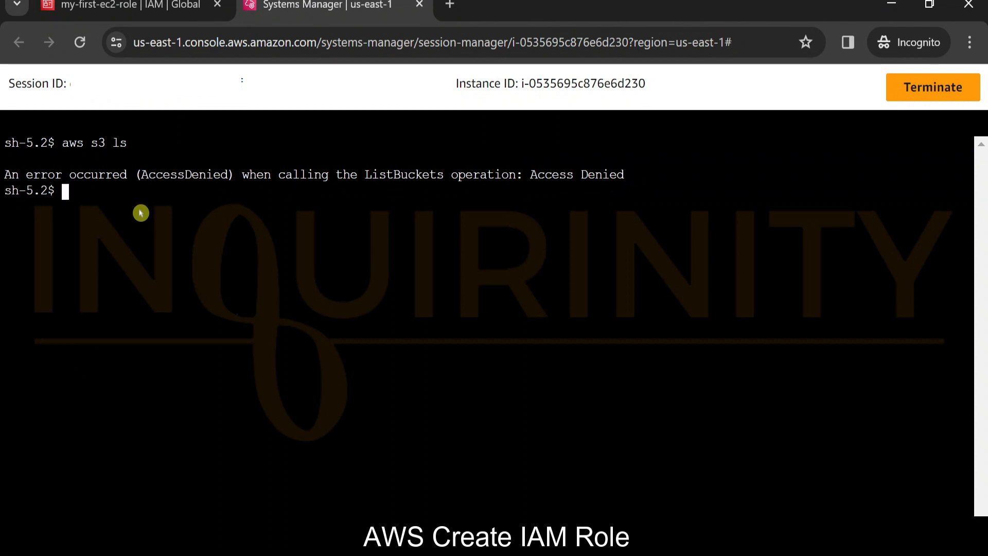
key(Up)
key(Return)
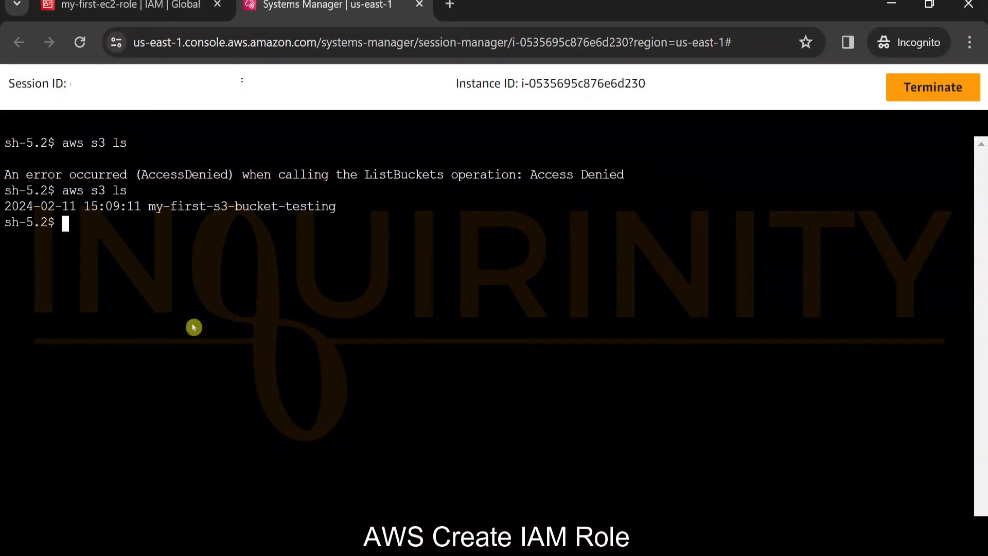
List the contents of the bucket with aws s3 ls s3://my-first-s3-bucket-testing.
text(aws s3 ls s3://)
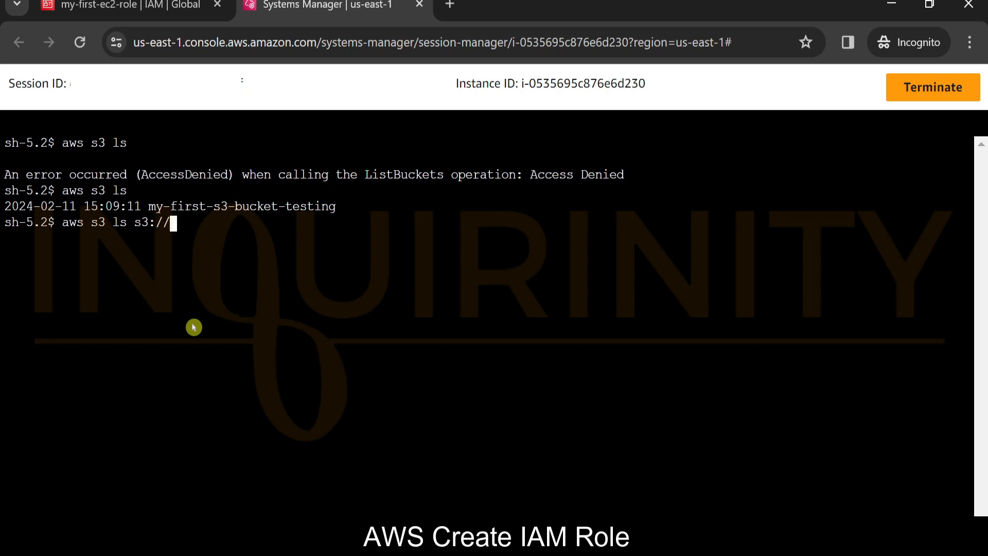
text(my-first-s3-bu)
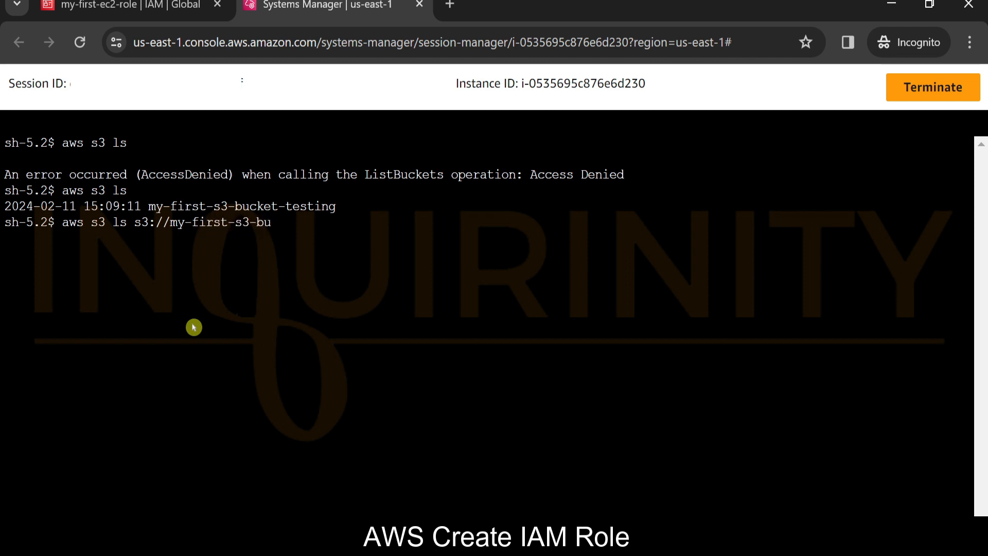
text(cket-testing)
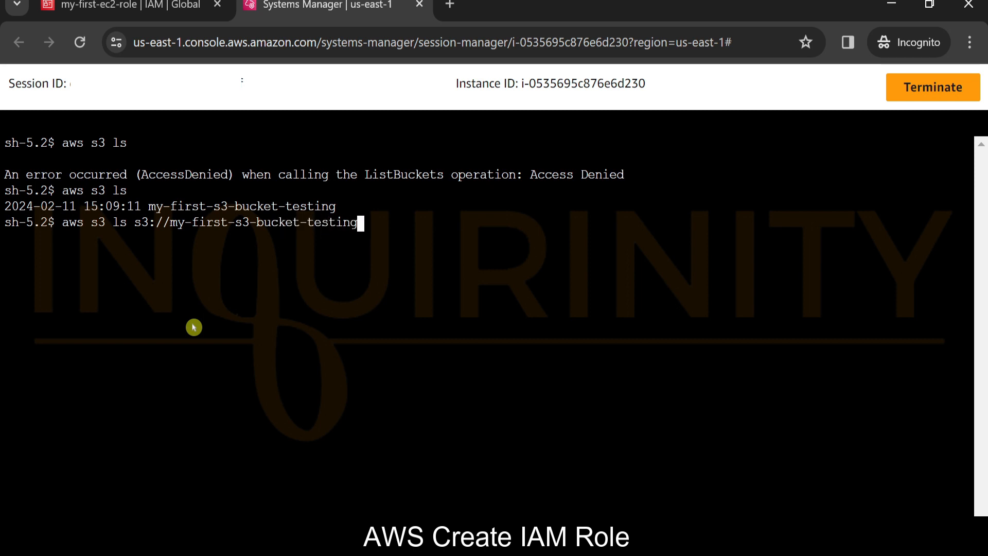
key(Return)
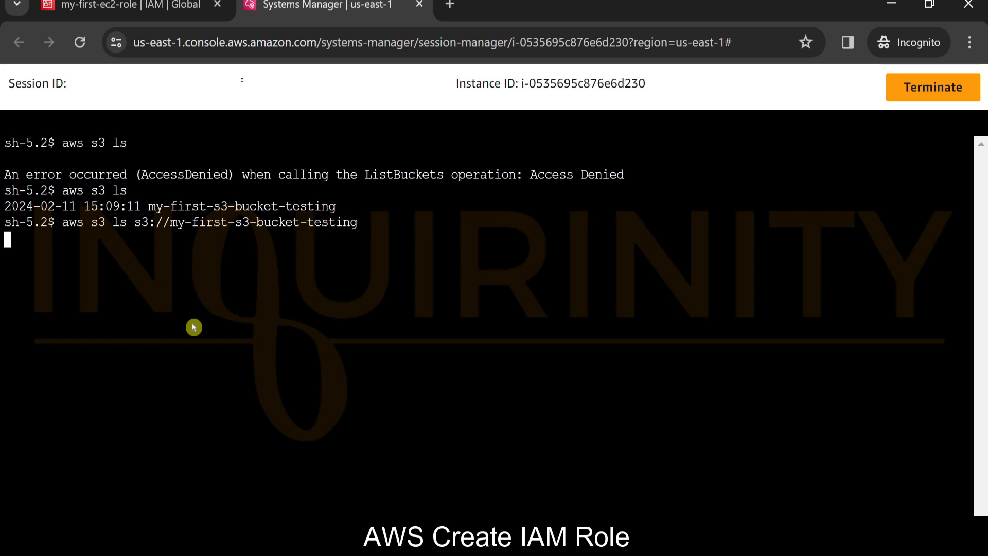